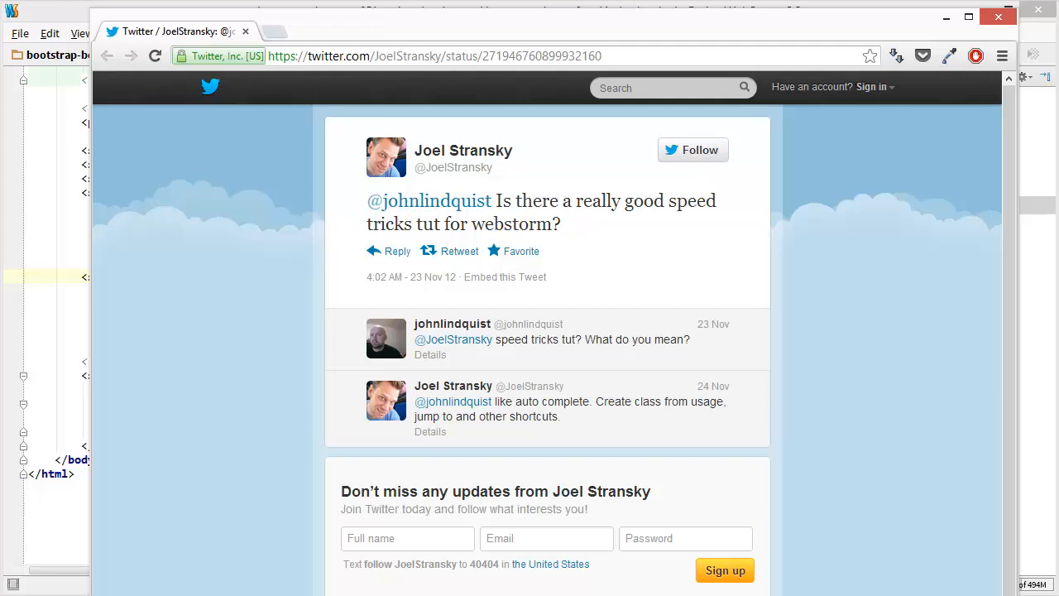
- Complete the empty script src in index.html with the lamp.js path from project-wide suggestions
{"action": "left_click", "coordinate": [44, 415]}
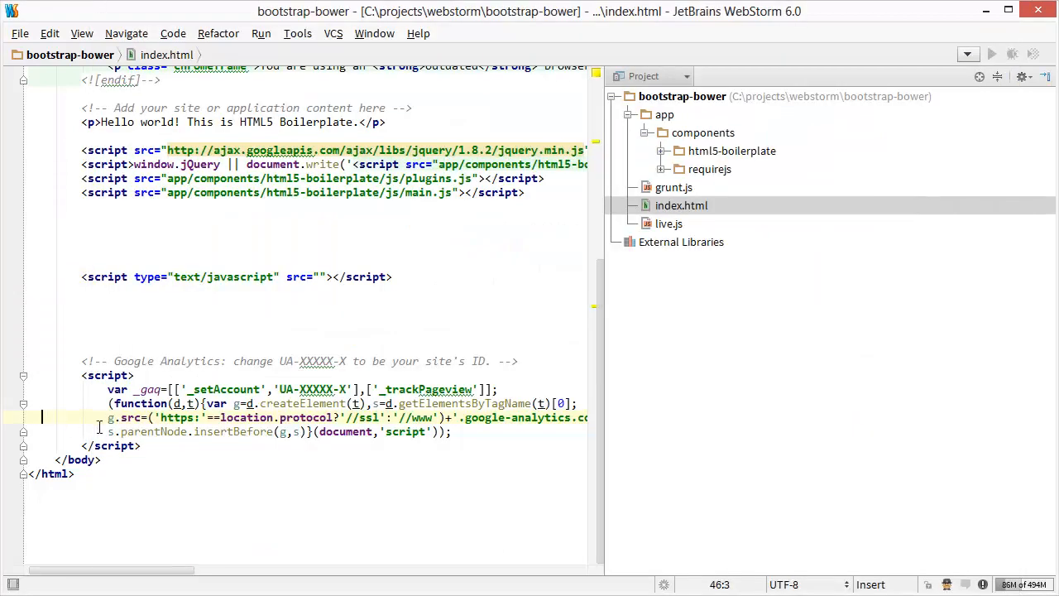
{"action": "left_click", "coordinate": [320, 277]}
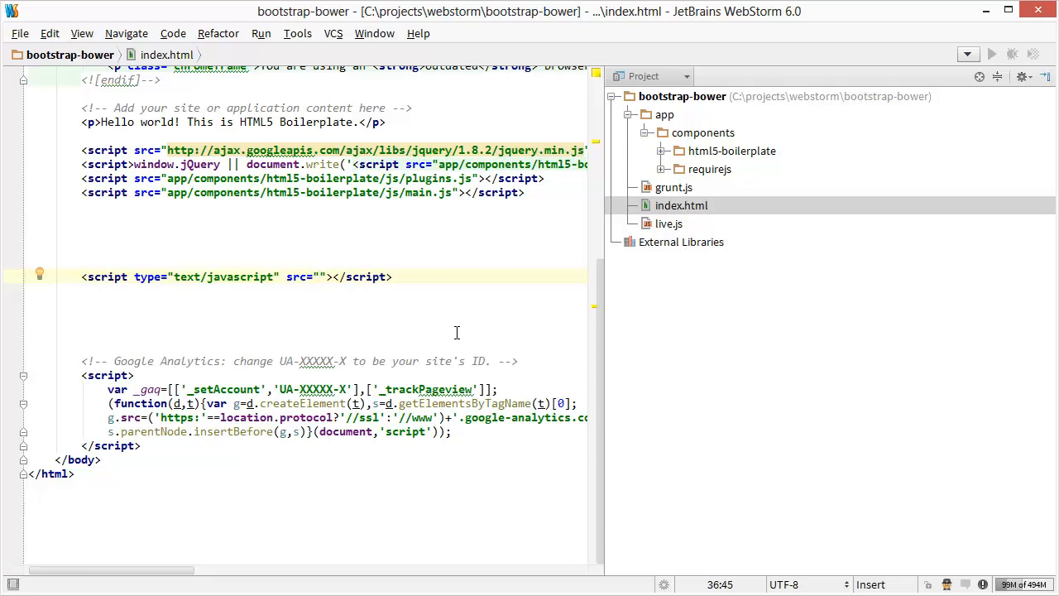
{"action": "key", "text": "ctrl+space"}
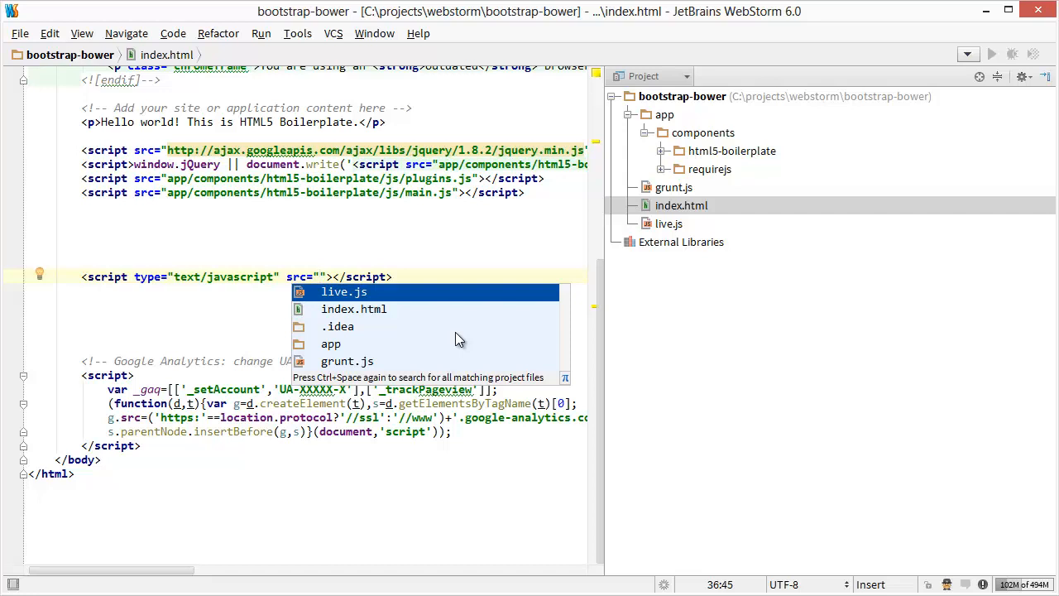
{"action": "key", "text": "ctrl+space"}
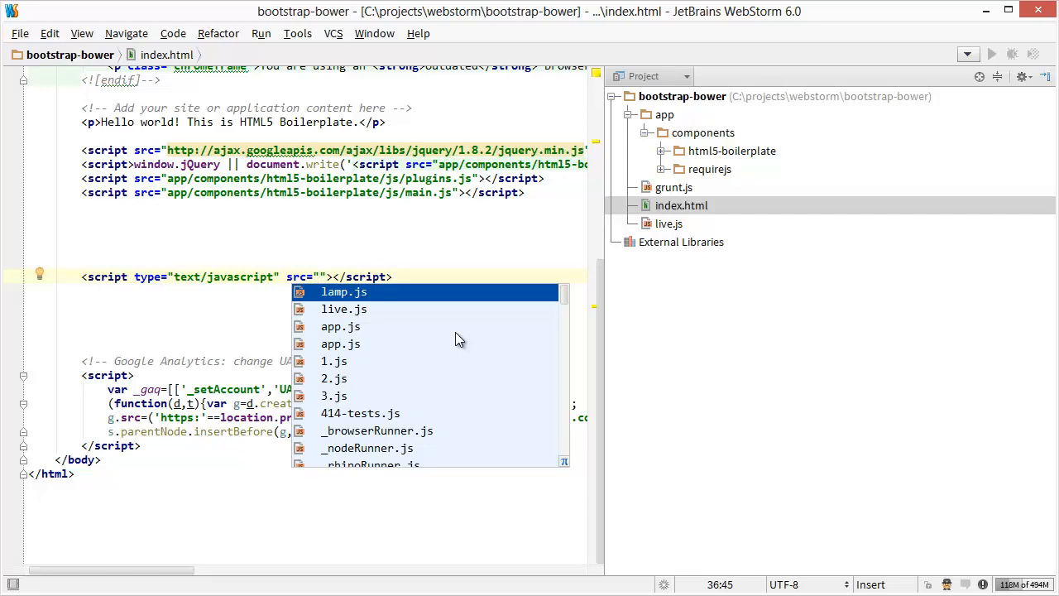
{"action": "key", "text": "Return"}
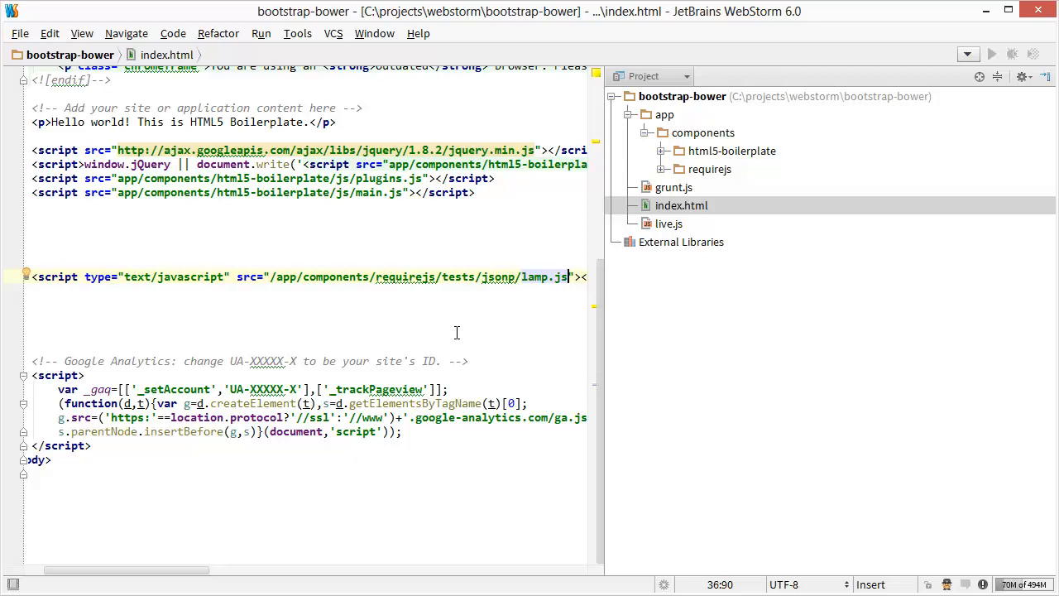
- Undo lamp.js and complete src with /app/components/requirejs/tests/allj.sh instead
{"action": "key", "text": "ctrl+z"}
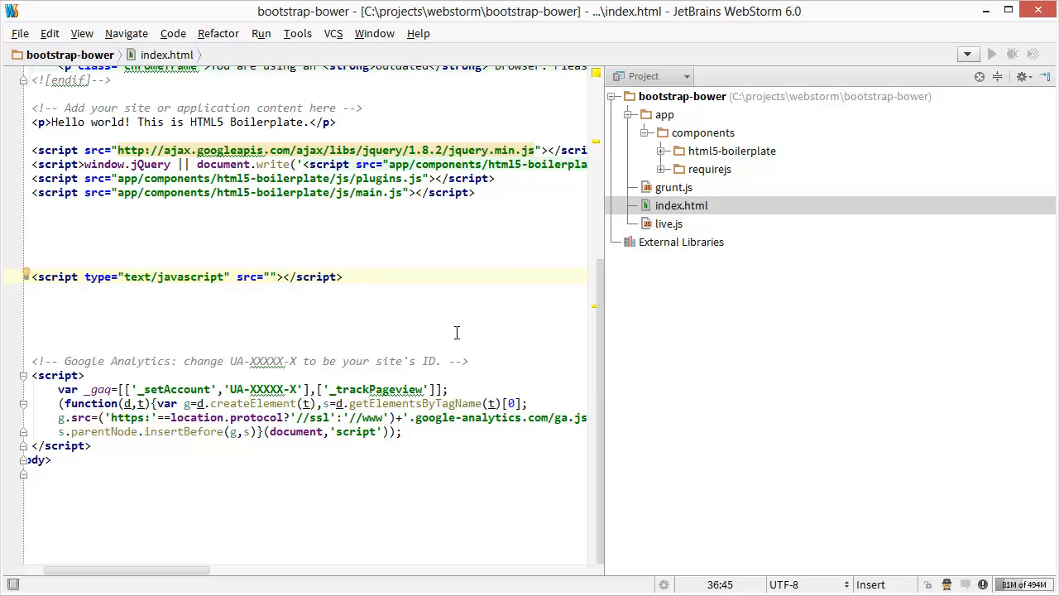
{"action": "key", "text": "ctrl+space"}
{"action": "key", "text": "ctrl+space"}
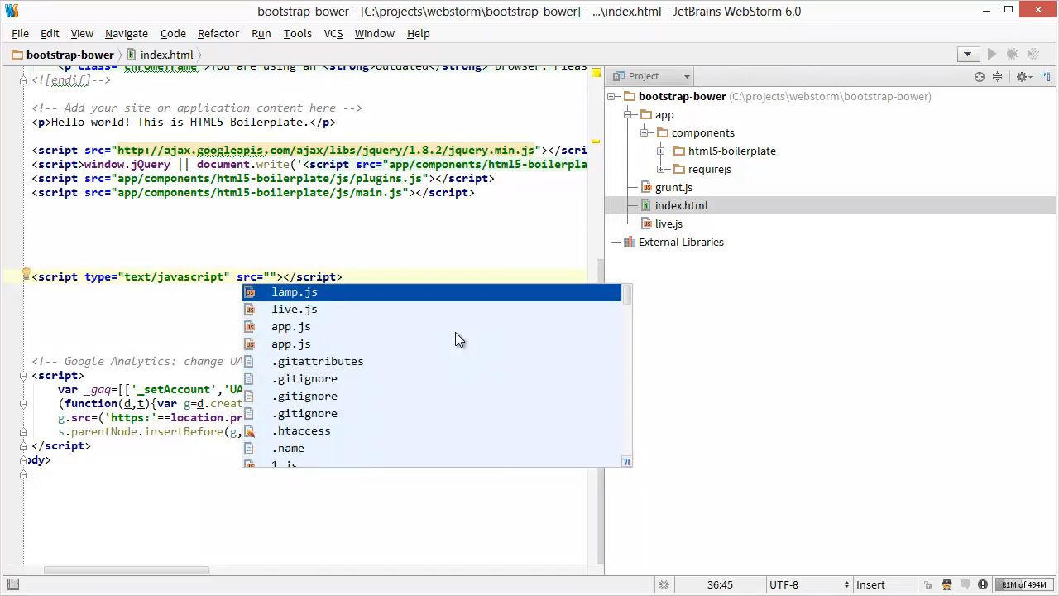
{"action": "key", "text": "Down"}
{"action": "key", "text": "Down"}
{"action": "key", "text": "Down"}
{"action": "key", "text": "Down"}
{"action": "key", "text": "Down"}
{"action": "key", "text": "Down"}
{"action": "key", "text": "Down"}
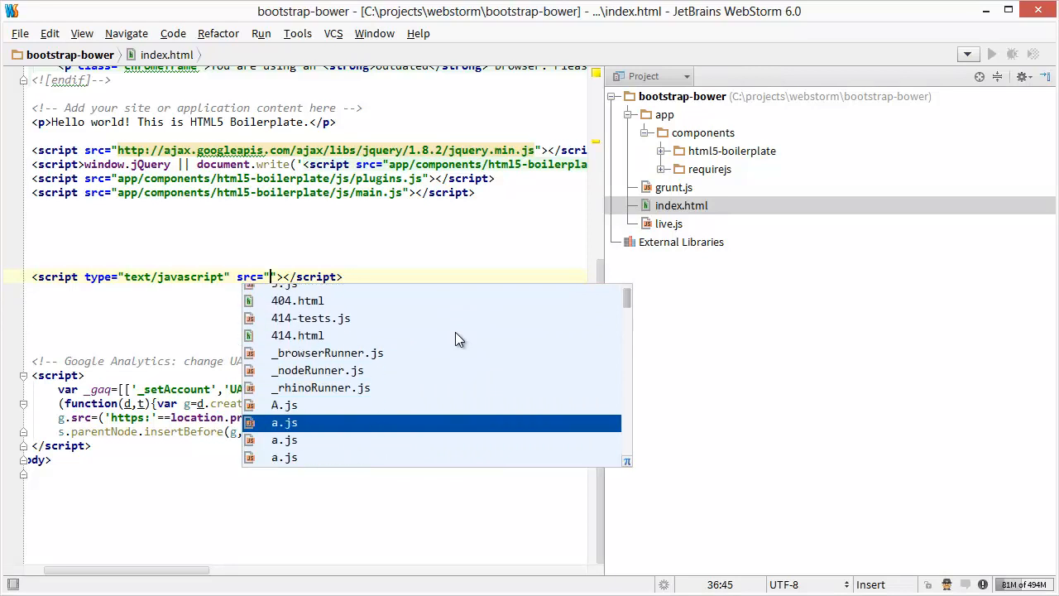
{"action": "key", "text": "Down"}
{"action": "key", "text": "Down"}
{"action": "key", "text": "Down"}
{"action": "key", "text": "Down"}
{"action": "key", "text": "Down"}
{"action": "key", "text": "Down"}
{"action": "key", "text": "Down"}
{"action": "key", "text": "Down"}
{"action": "key", "text": "Down"}
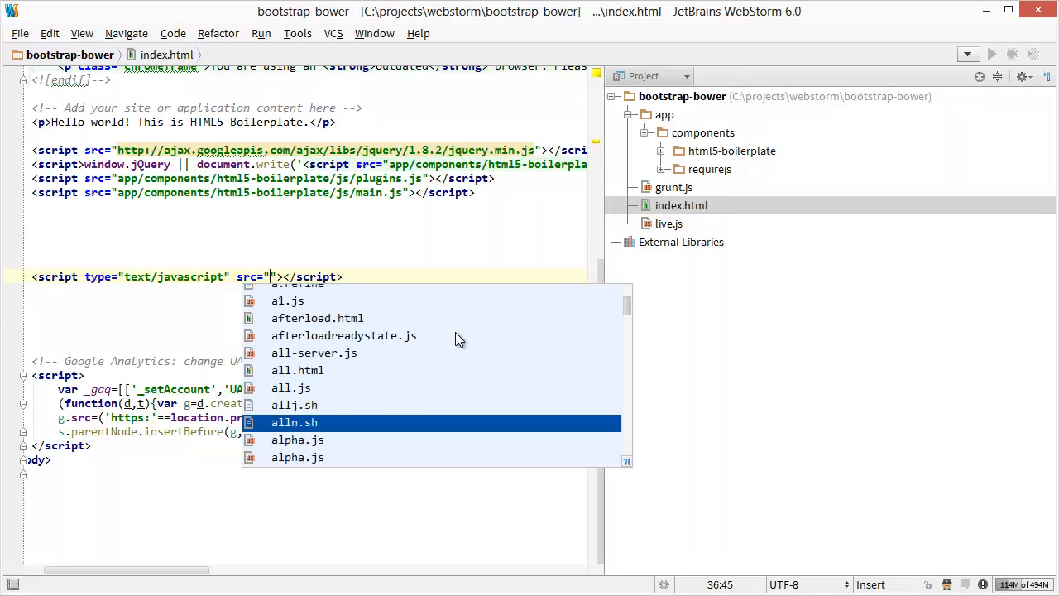
{"action": "key", "text": "Down"}
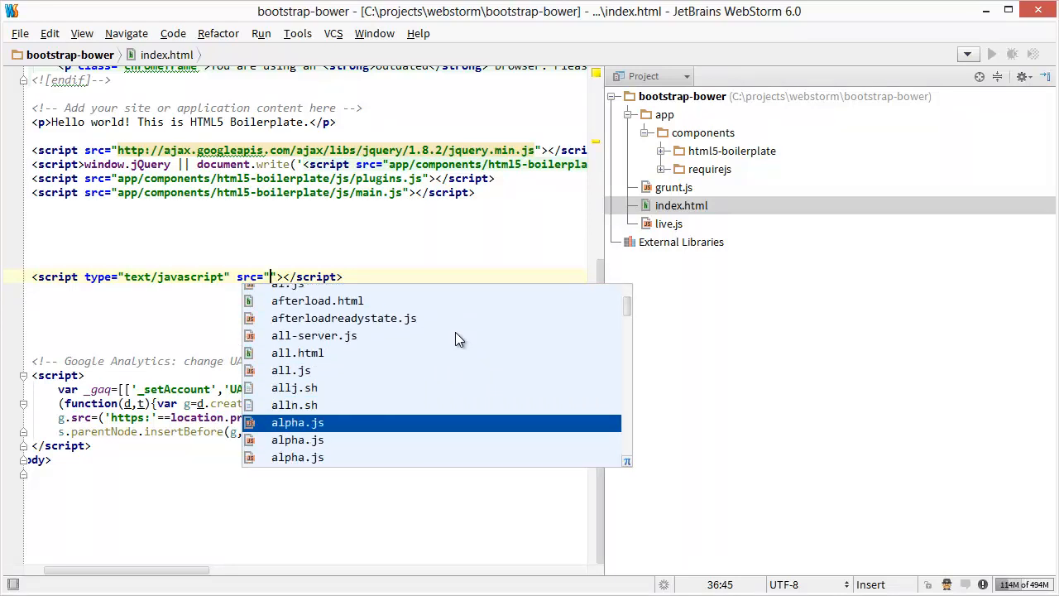
{"action": "key", "text": "Up"}
{"action": "key", "text": "Up"}
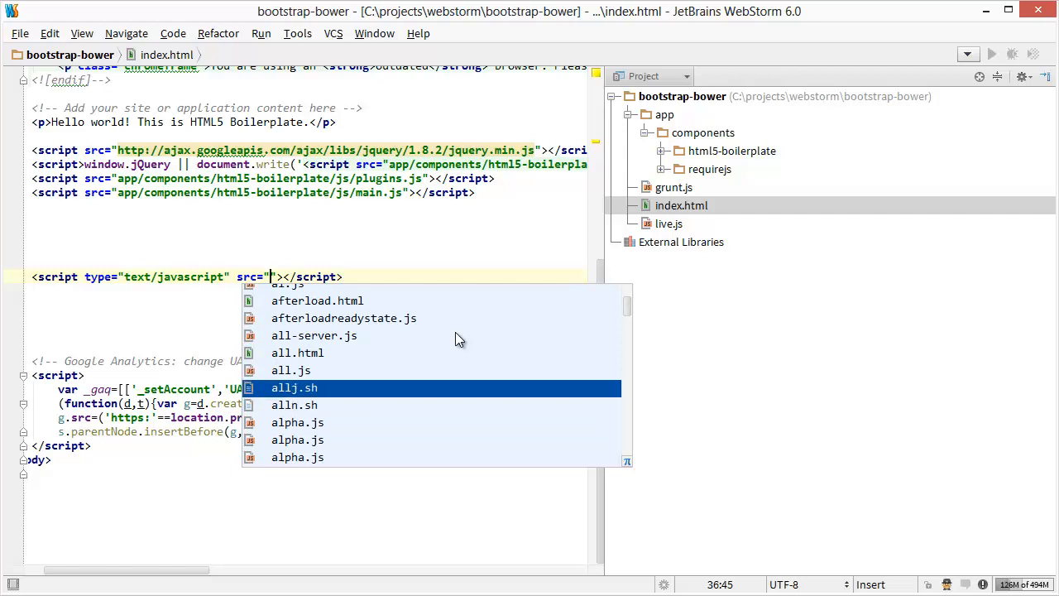
{"action": "key", "text": "Return"}
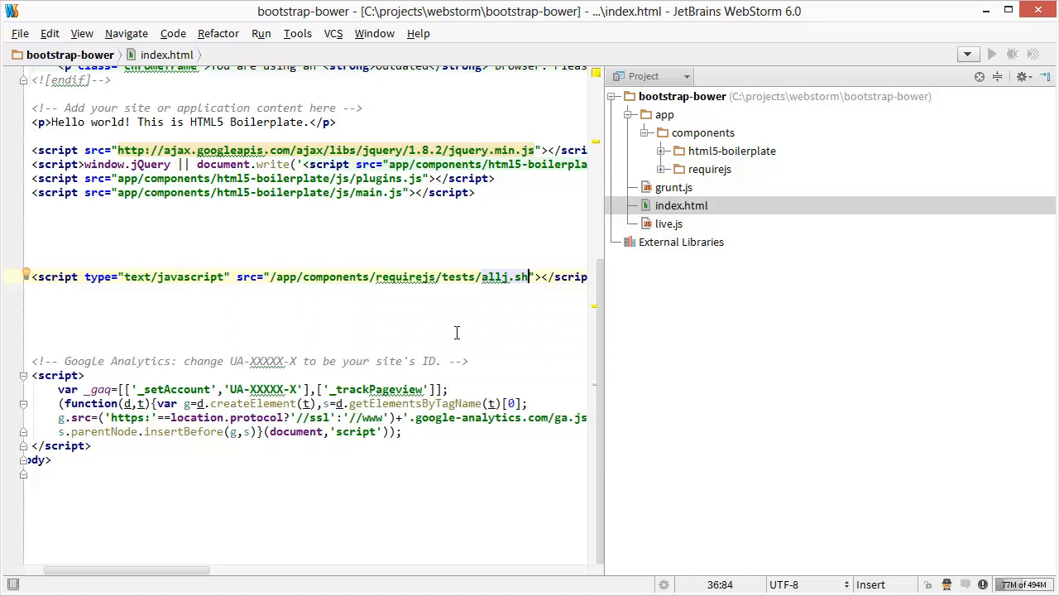
{"action": "key", "text": "Home"}
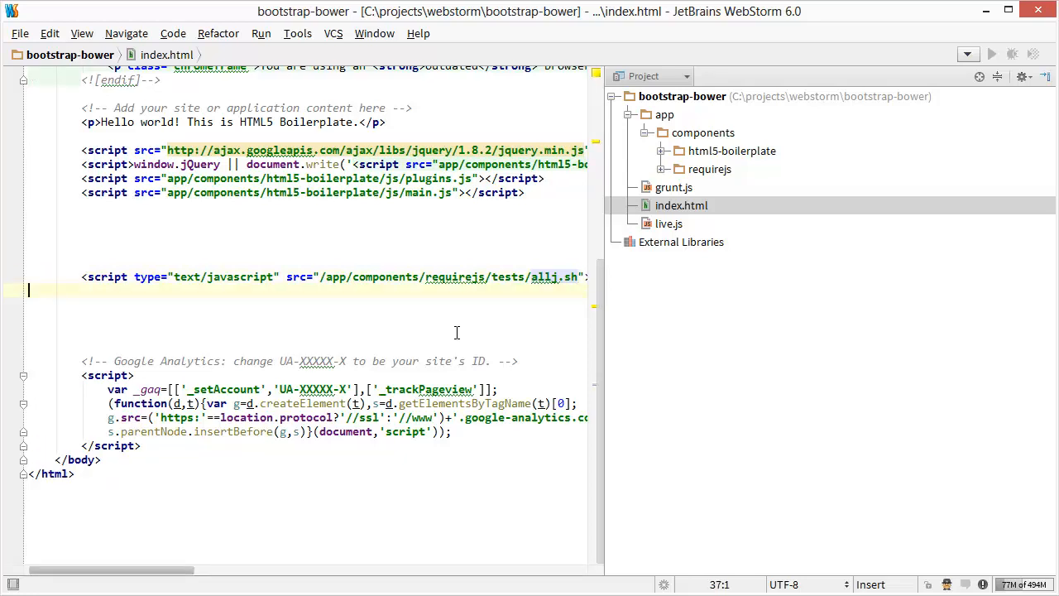
{"action": "key", "text": "Down"}
{"action": "key", "text": "Down"}
{"action": "key", "text": "End"}
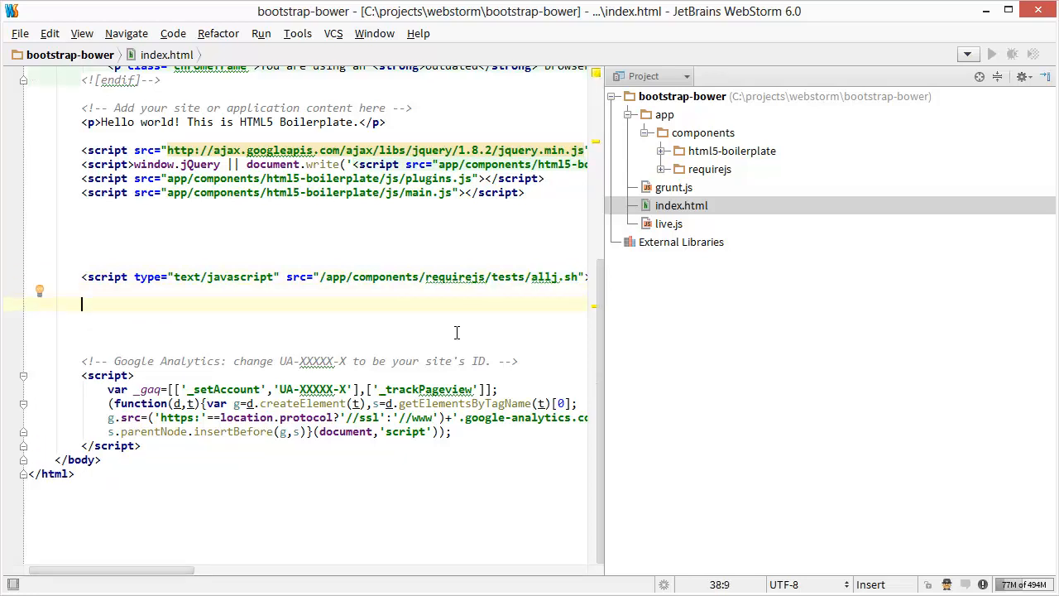
{"action": "key", "text": "ctrl+space"}
{"action": "left_click", "coordinate": [327, 178]}
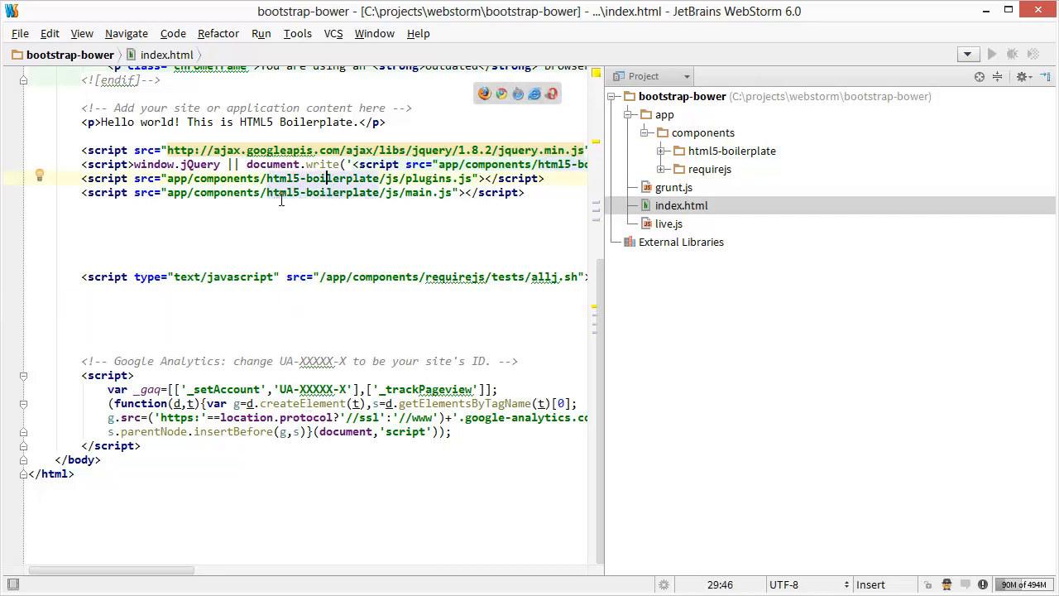
{"action": "left_click", "coordinate": [93, 305]}
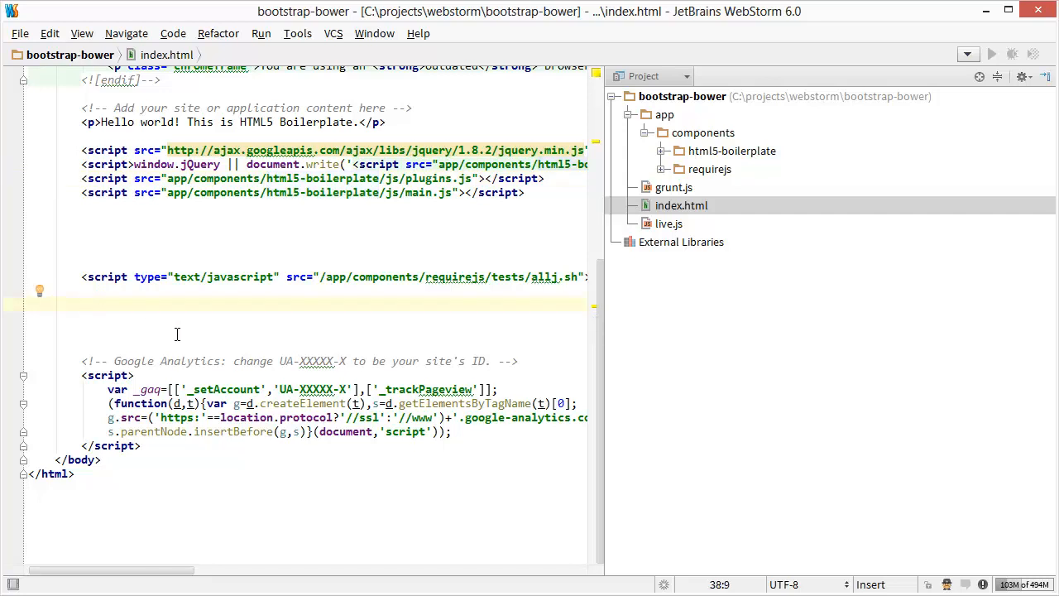
{"action": "type", "text": "boi"}
{"action": "type", "text": "lerplate"}
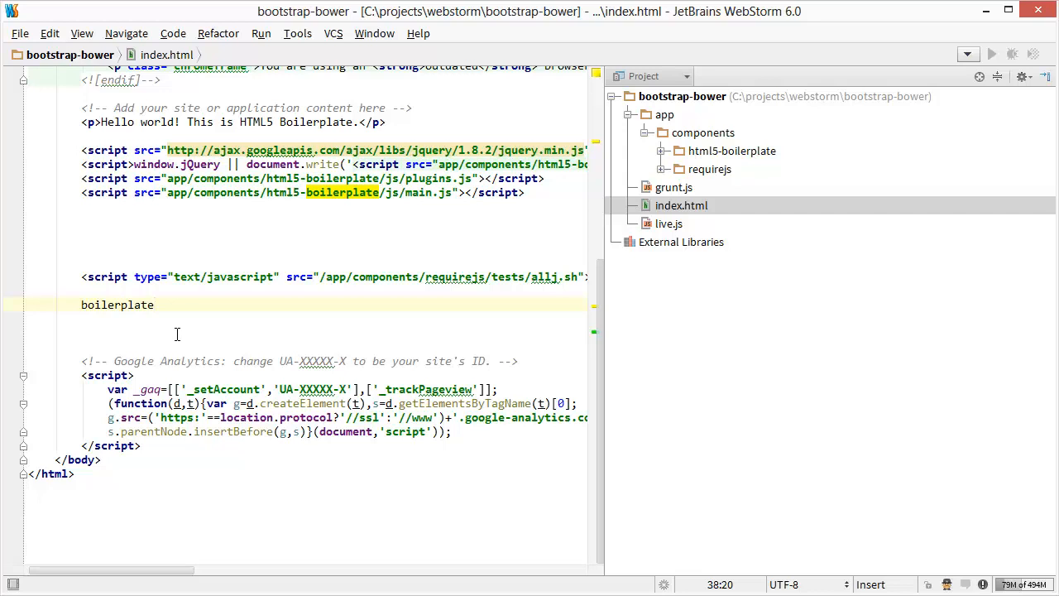
{"action": "key", "text": "ctrl+BackSpace"}
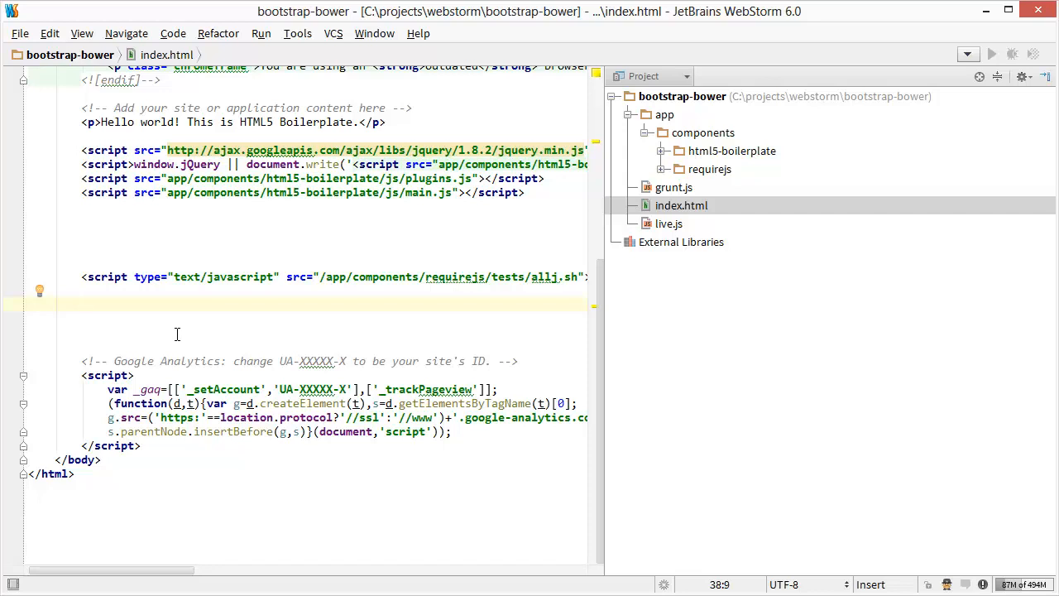
{"action": "double_click", "coordinate": [293, 151]}
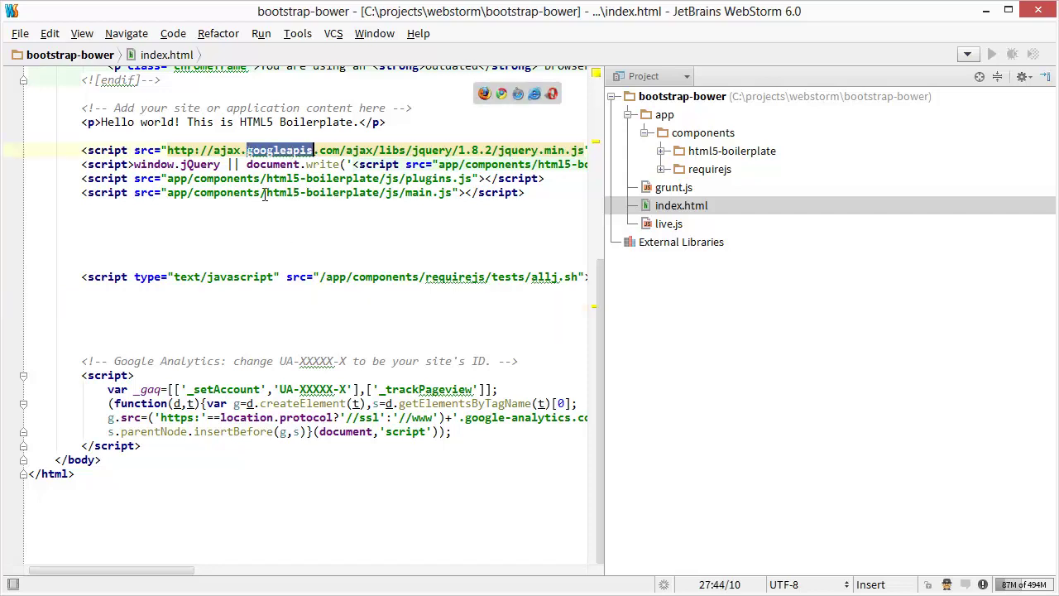
{"action": "left_click", "coordinate": [95, 306]}
{"action": "type", "text": "g"}
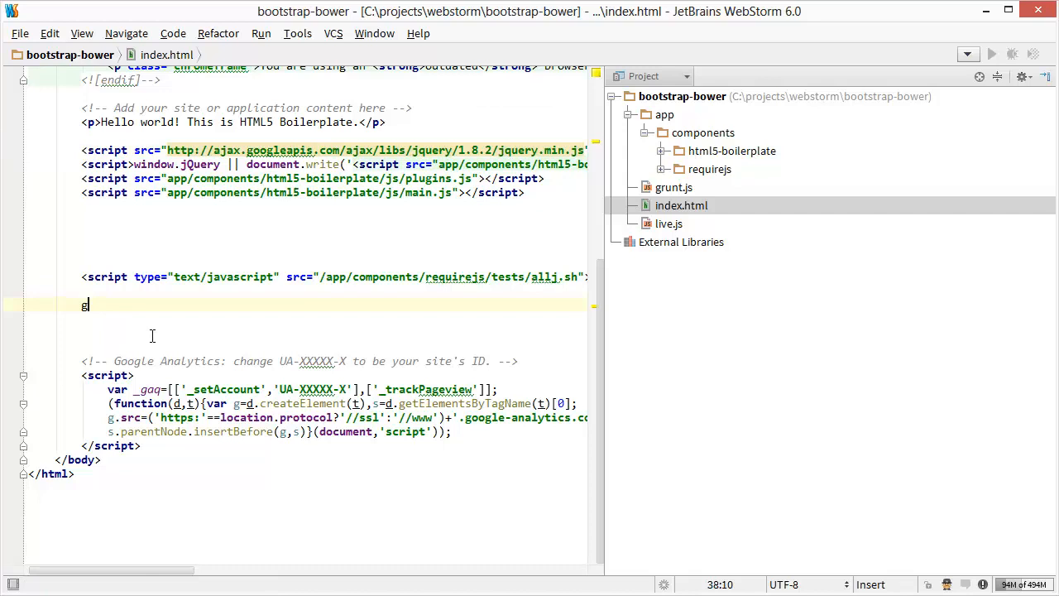
{"action": "type", "text": "oogleapis"}
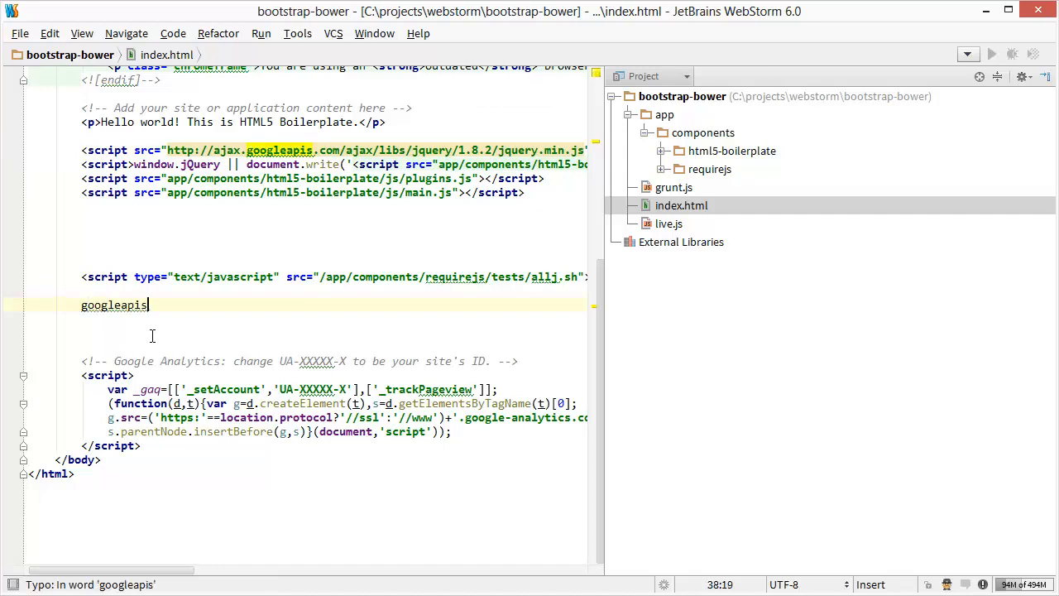
{"action": "key", "text": "BackSpace"}
{"action": "key", "text": "BackSpace"}
{"action": "key", "text": "BackSpace"}
{"action": "key", "text": "BackSpace"}
{"action": "key", "text": "BackSpace"}
{"action": "key", "text": "BackSpace"}
{"action": "type", "text": "gt"}
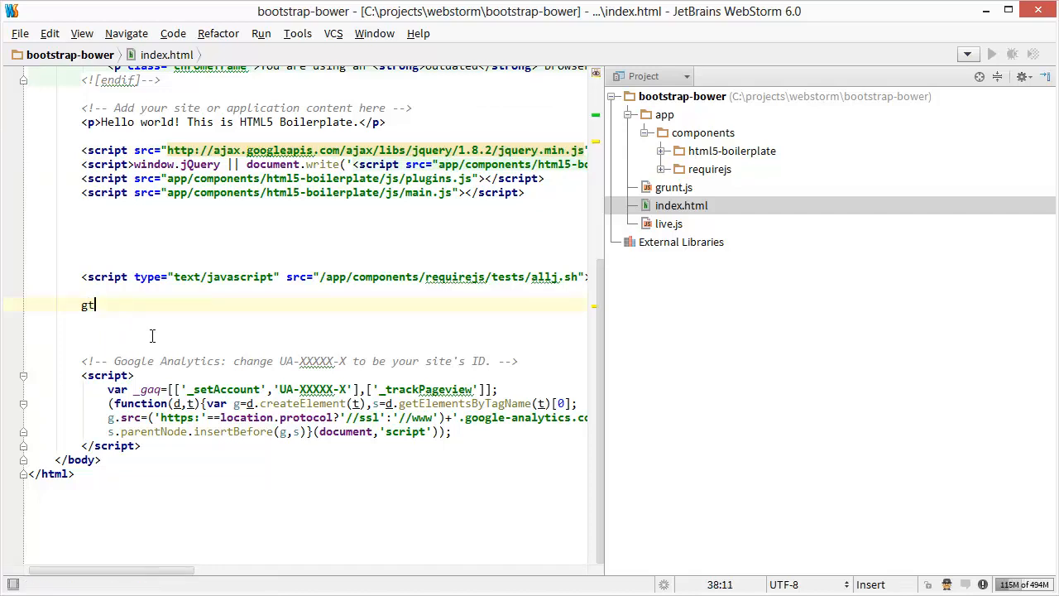
{"action": "type", "text": "a"}
{"action": "key", "text": "BackSpace"}
{"action": "type", "text": "oogle"}
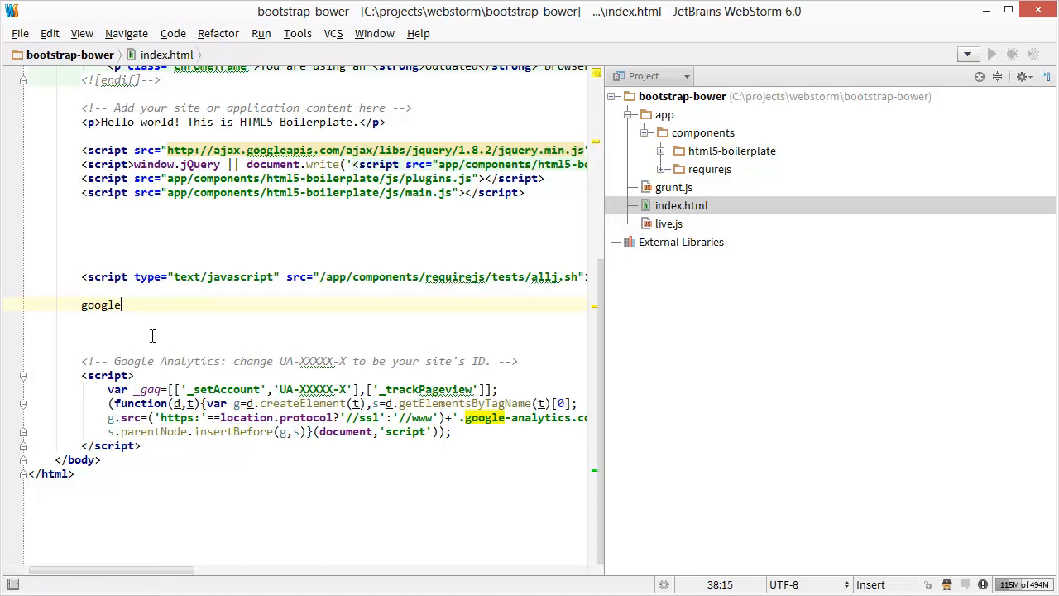
{"action": "key", "text": "BackSpace"}
{"action": "key", "text": "BackSpace"}
{"action": "key", "text": "BackSpace"}
{"action": "type", "text": "oogleapis"}
{"action": "key", "text": "BackSpace"}
{"action": "key", "text": "BackSpace"}
{"action": "key", "text": "BackSpace"}
{"action": "key", "text": "BackSpace"}
{"action": "key", "text": "BackSpace"}
{"action": "key", "text": "BackSpace"}
{"action": "type", "text": "a"}
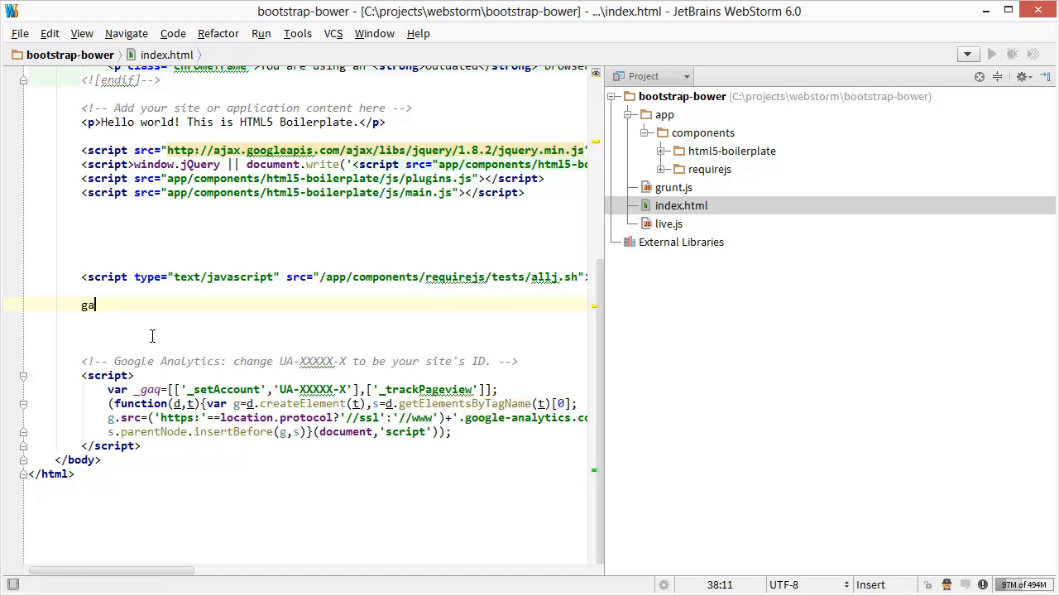
{"action": "key", "text": "BackSpace"}
{"action": "type", "text": "oo"}
{"action": "type", "text": "gleapis"}
{"action": "key", "text": "BackSpace"}
{"action": "key", "text": "BackSpace"}
{"action": "key", "text": "BackSpace"}
{"action": "key", "text": "BackSpace"}
{"action": "key", "text": "BackSpace"}
{"action": "key", "text": "BackSpace"}
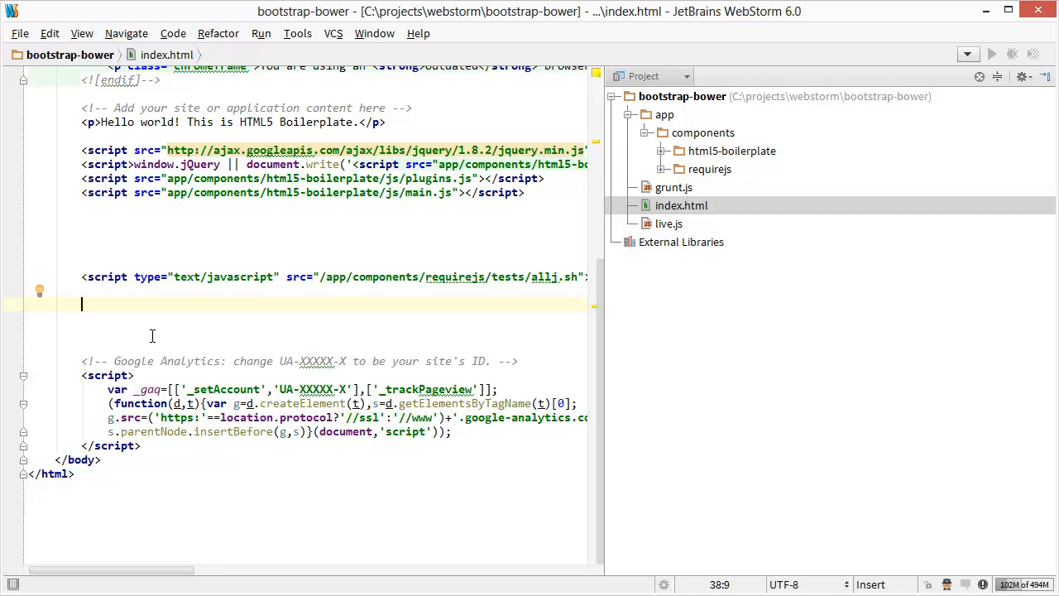
- Show the Related Files list for index.html — its scripts and linked stylesheets
{"action": "key", "text": "alt+Home"}
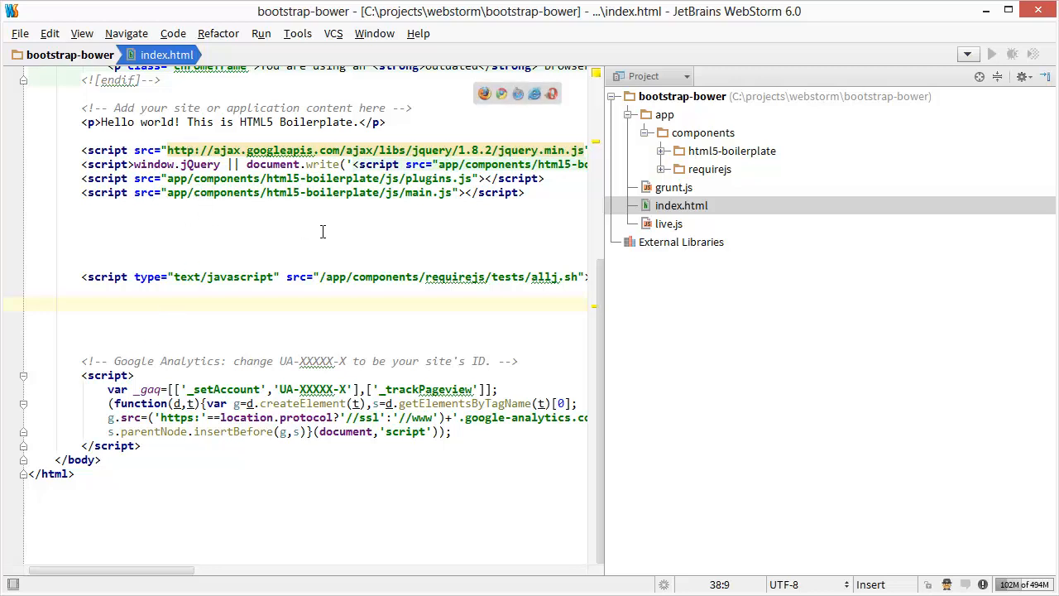
{"action": "left_click", "coordinate": [727, 205]}
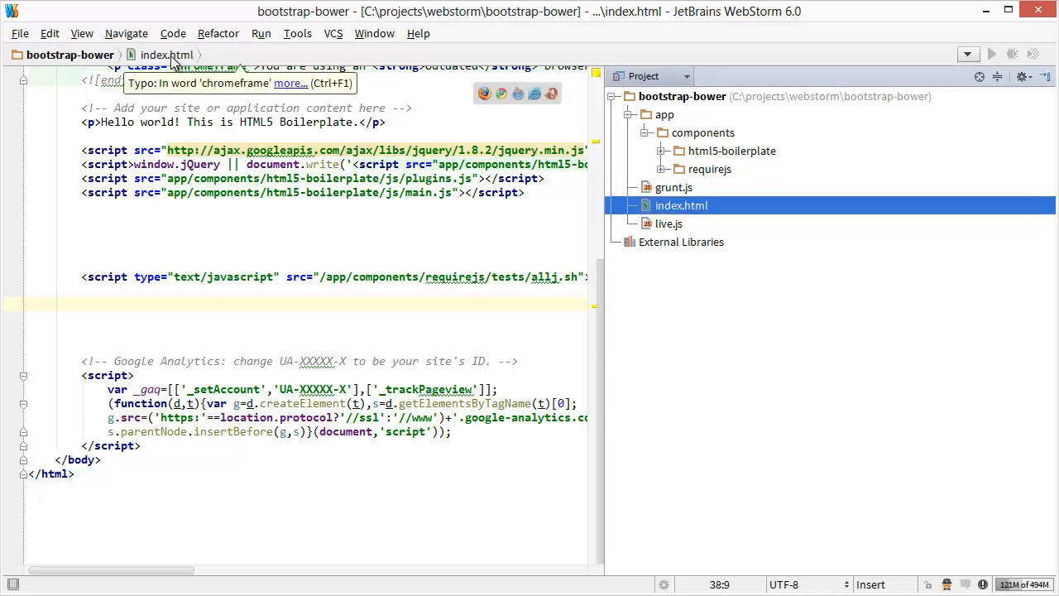
{"action": "key", "text": "alt+Home"}
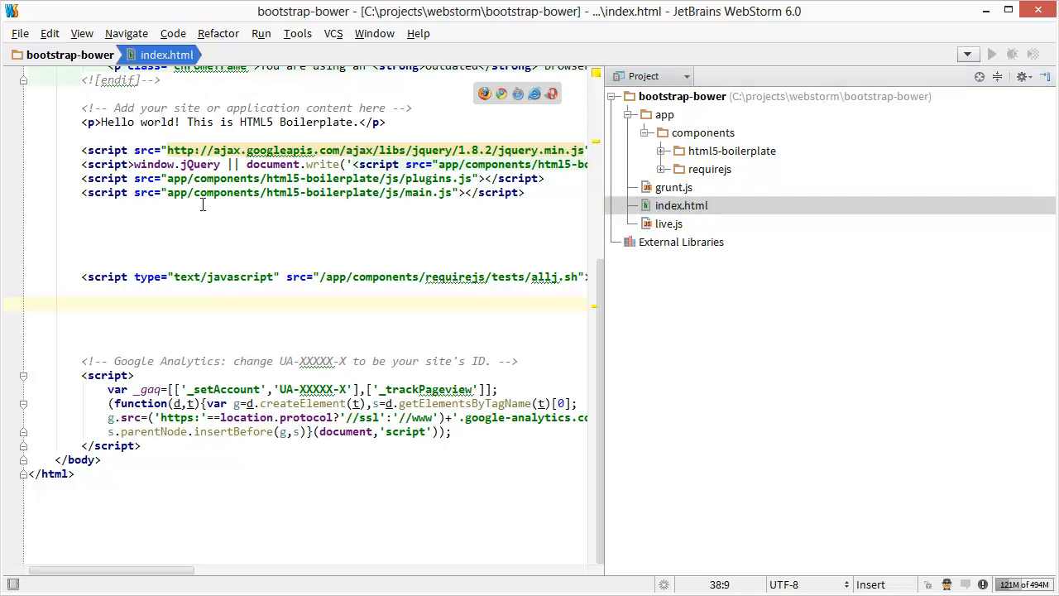
{"action": "key", "text": "ctrl+alt+Home"}
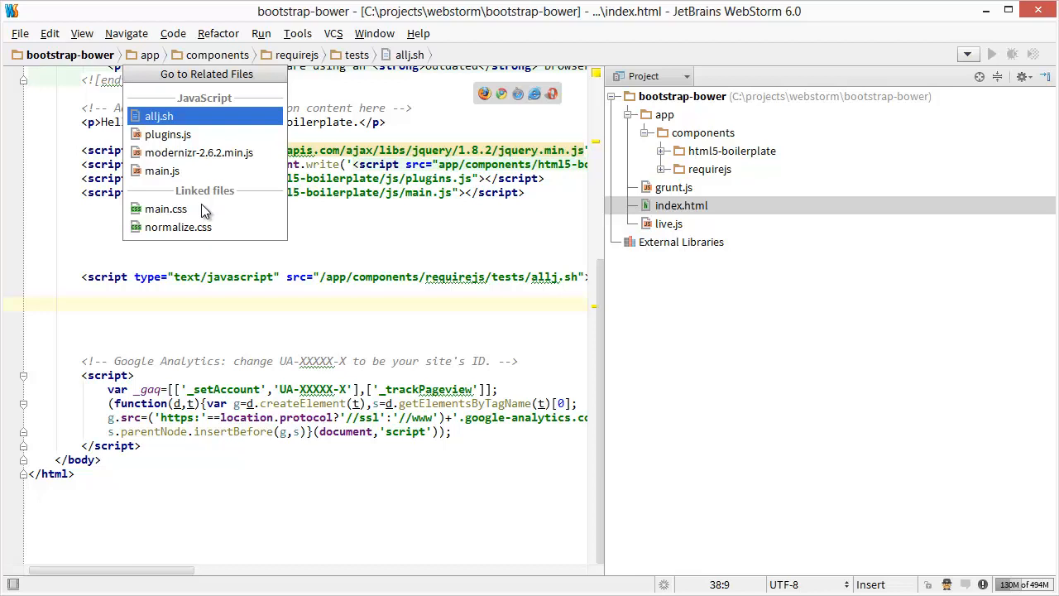
- Go to main.js from the related files, then jump back to its usage in index.html
{"action": "key", "text": "Down"}
{"action": "key", "text": "Down"}
{"action": "key", "text": "Down"}
{"action": "key", "text": "Return"}
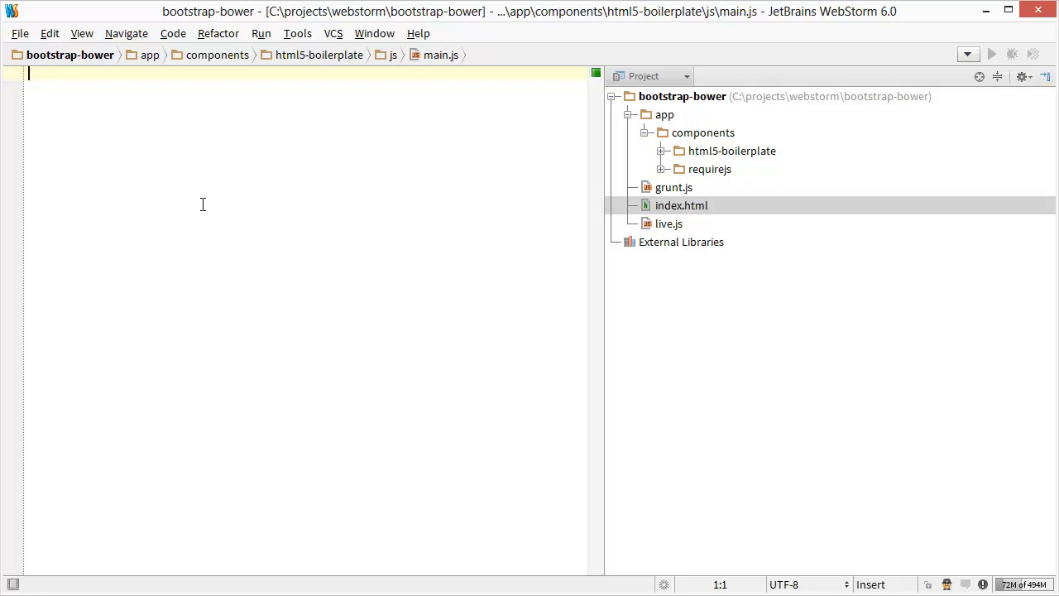
{"action": "key", "text": "alt+Home"}
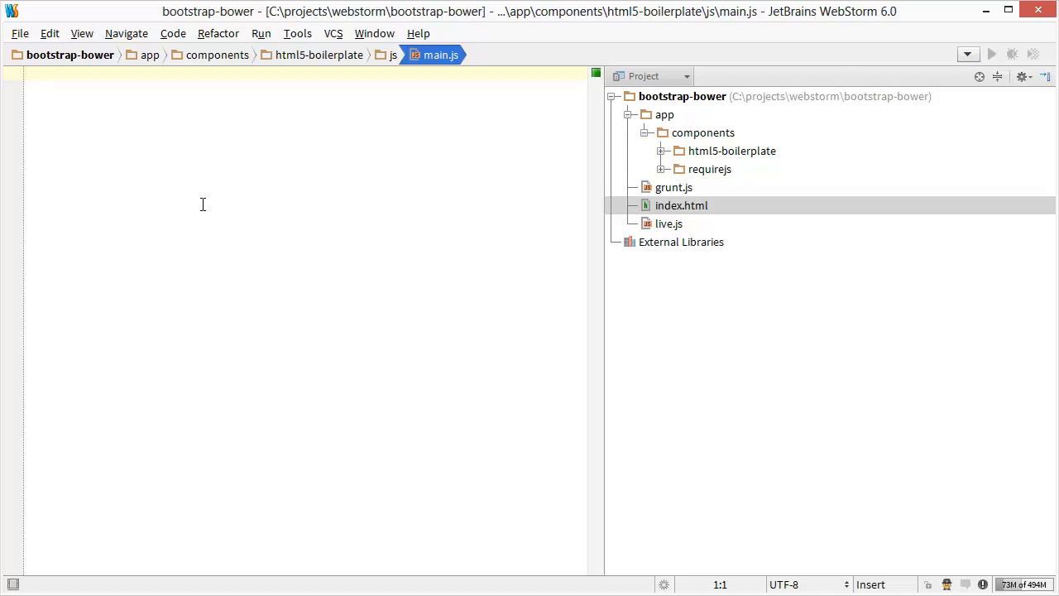
{"action": "key", "text": "ctrl+alt+F7"}
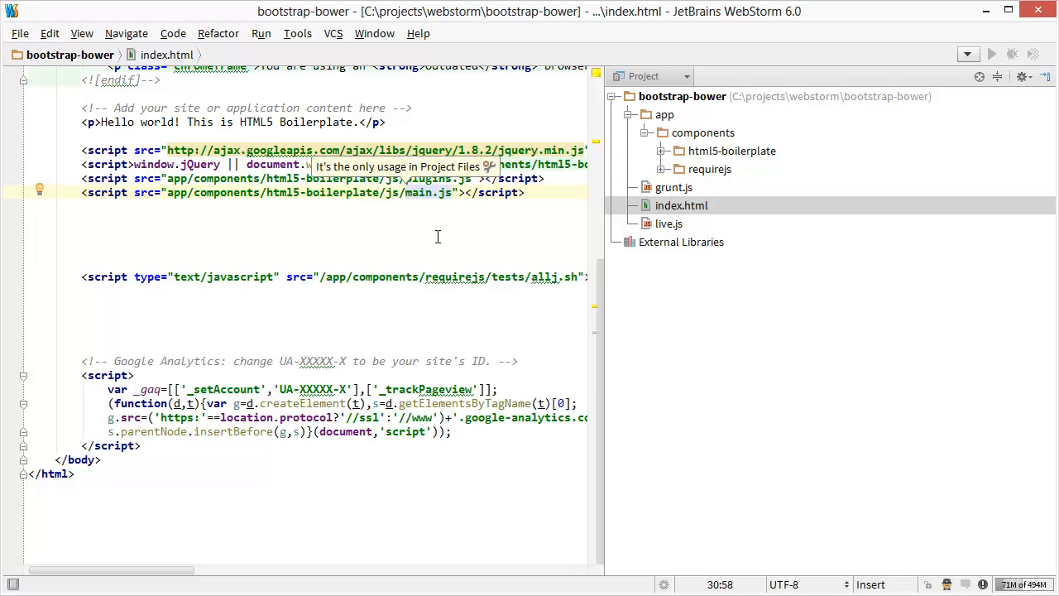
- Go to normalize.css from index.html's related files, then jump back to the line linking it
{"action": "key", "text": "alt+Home"}
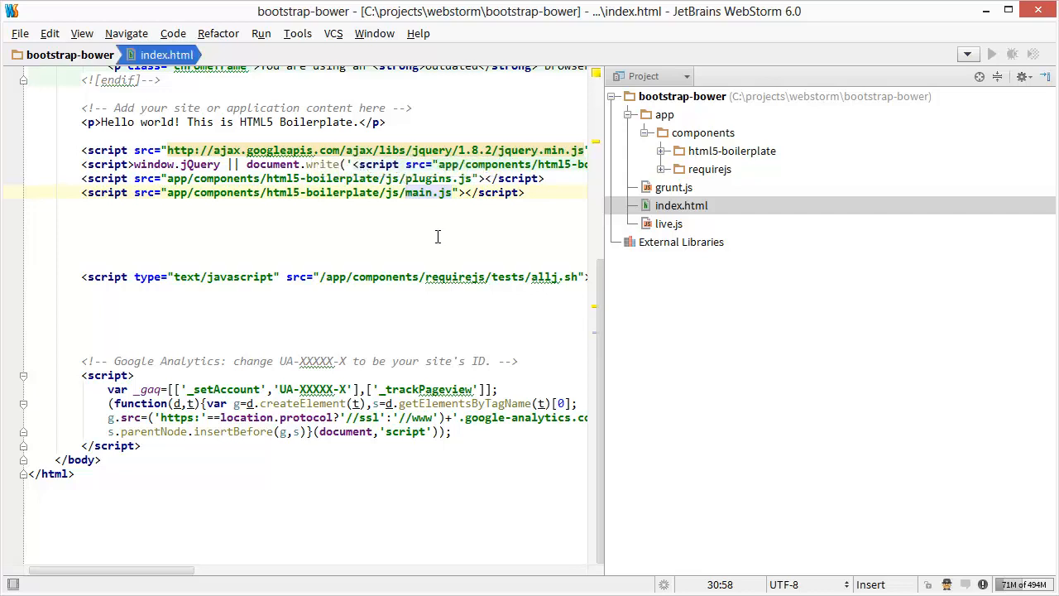
{"action": "key", "text": "ctrl+alt+Home"}
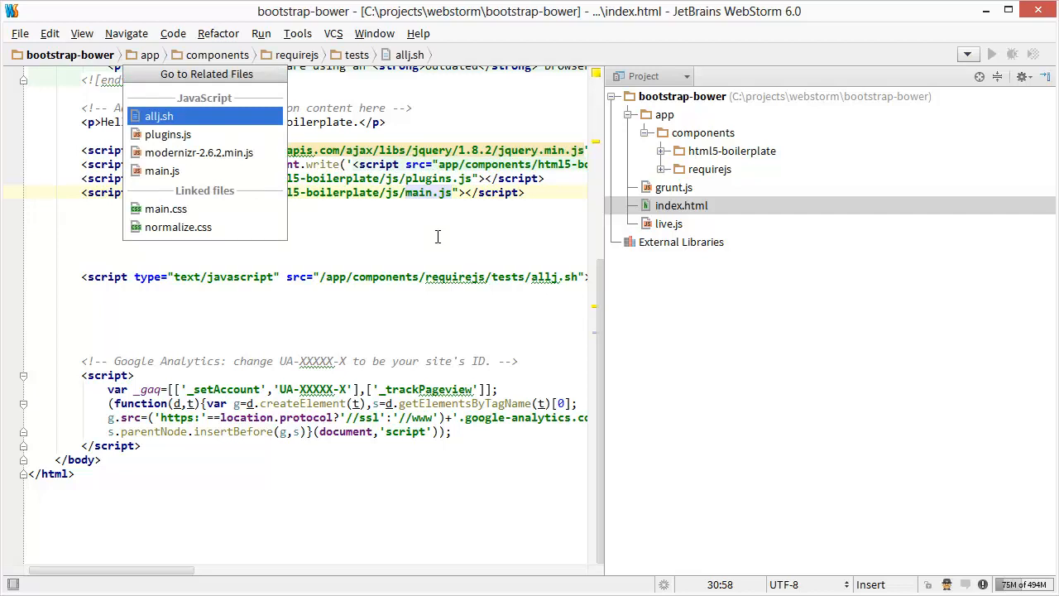
{"action": "key", "text": "Down"}
{"action": "key", "text": "Down"}
{"action": "key", "text": "Down"}
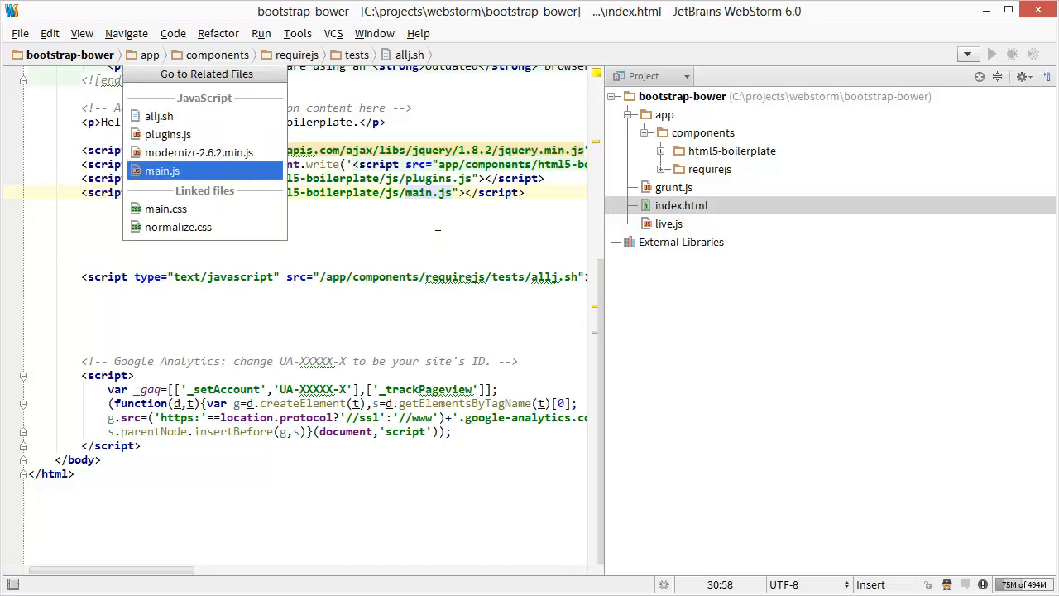
{"action": "type", "text": "no"}
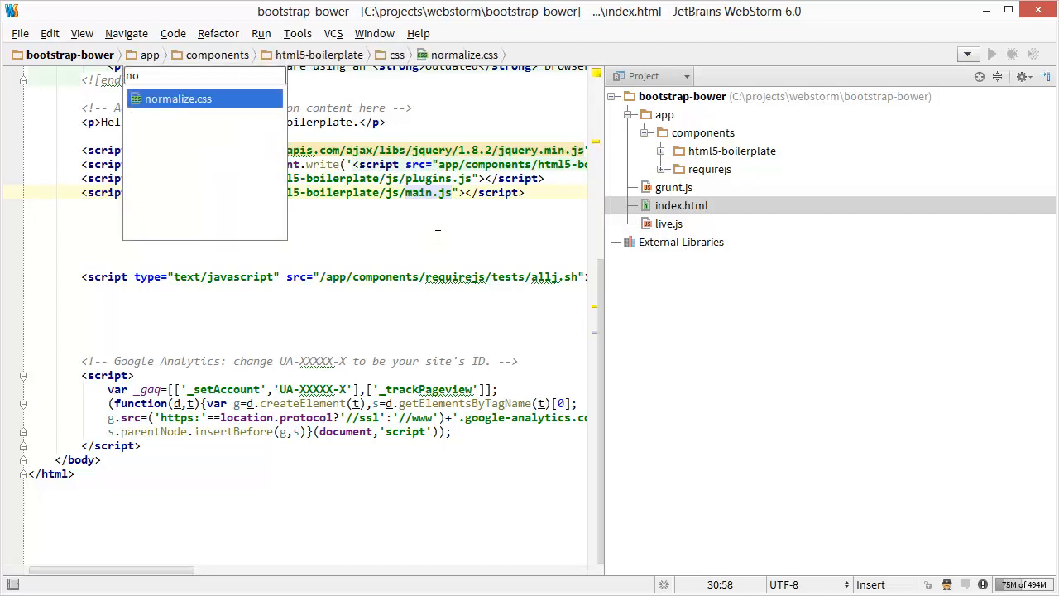
{"action": "key", "text": "Return"}
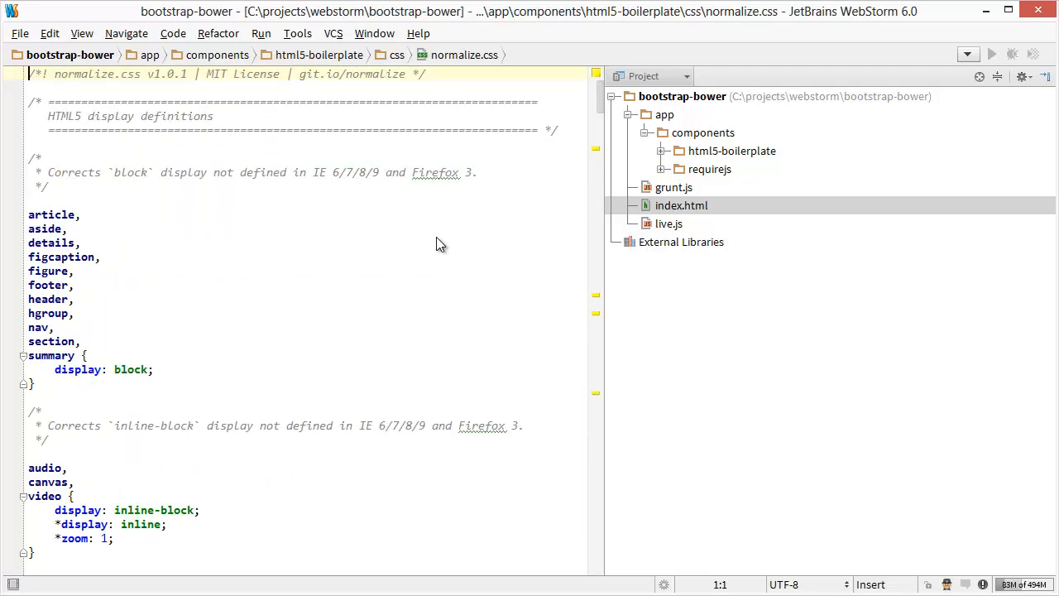
{"action": "key", "text": "alt+Home"}
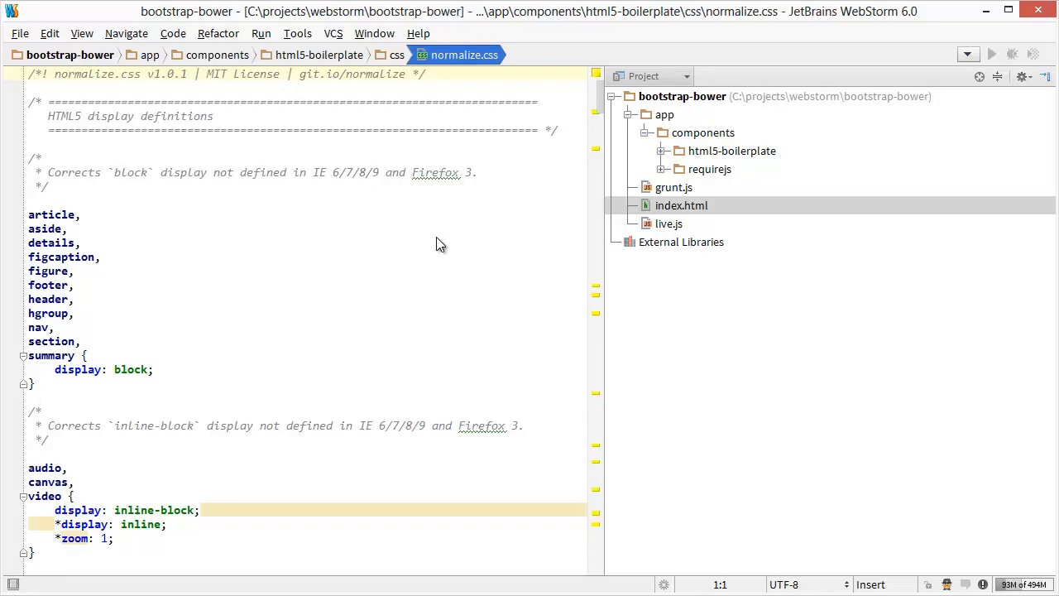
{"action": "key", "text": "ctrl+alt+F7"}
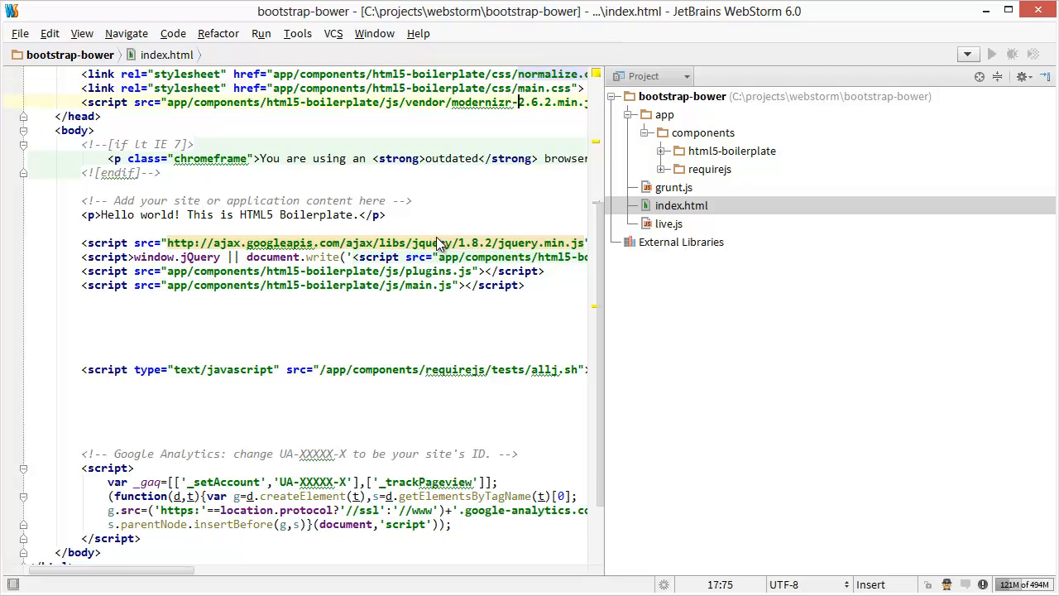
- Search project files by name for 'compon', preview component.json matches, then clear the query
{"action": "key", "text": "Down"}
{"action": "key", "text": "Down"}
{"action": "key", "text": "ctrl+shift+n"}
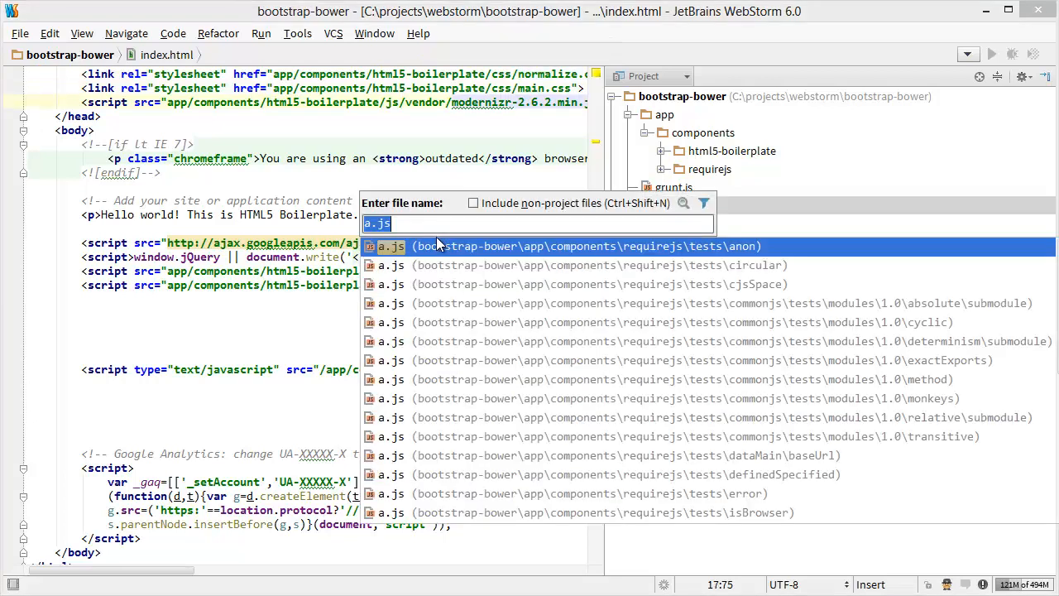
{"action": "key", "text": "BackSpace"}
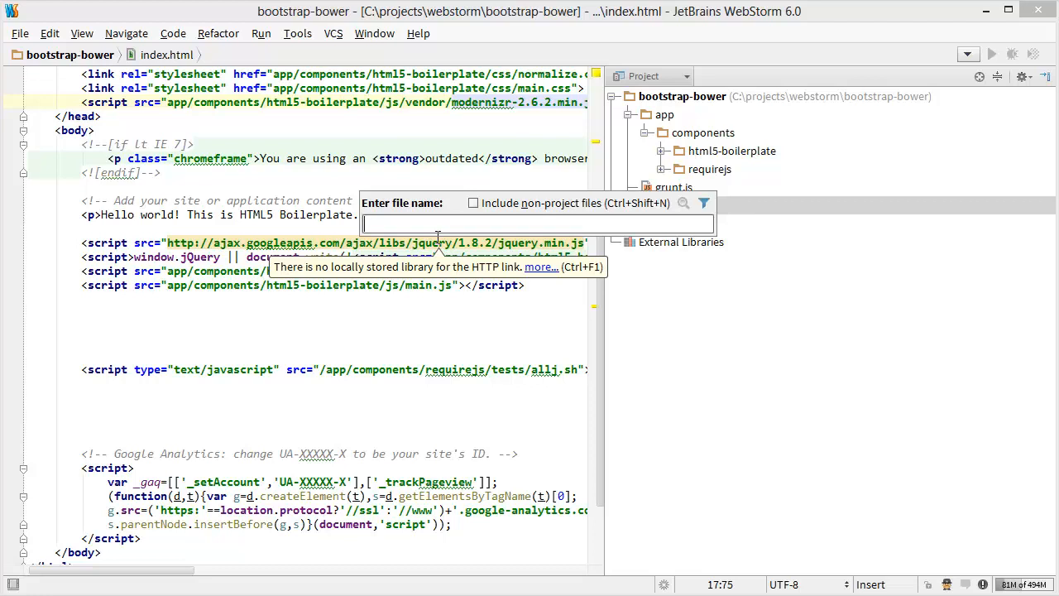
{"action": "type", "text": "compo"}
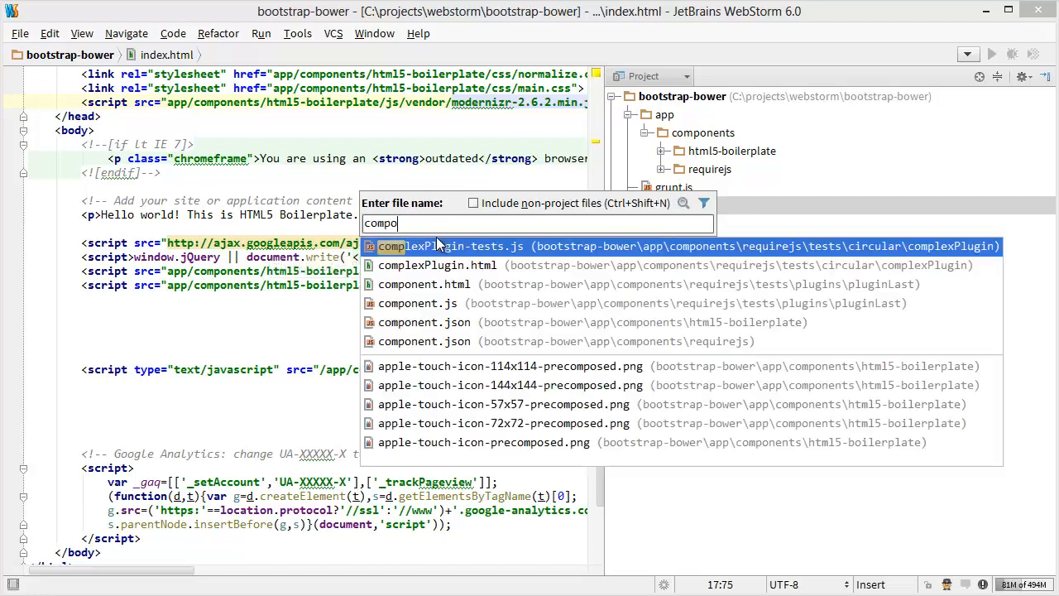
{"action": "type", "text": "n"}
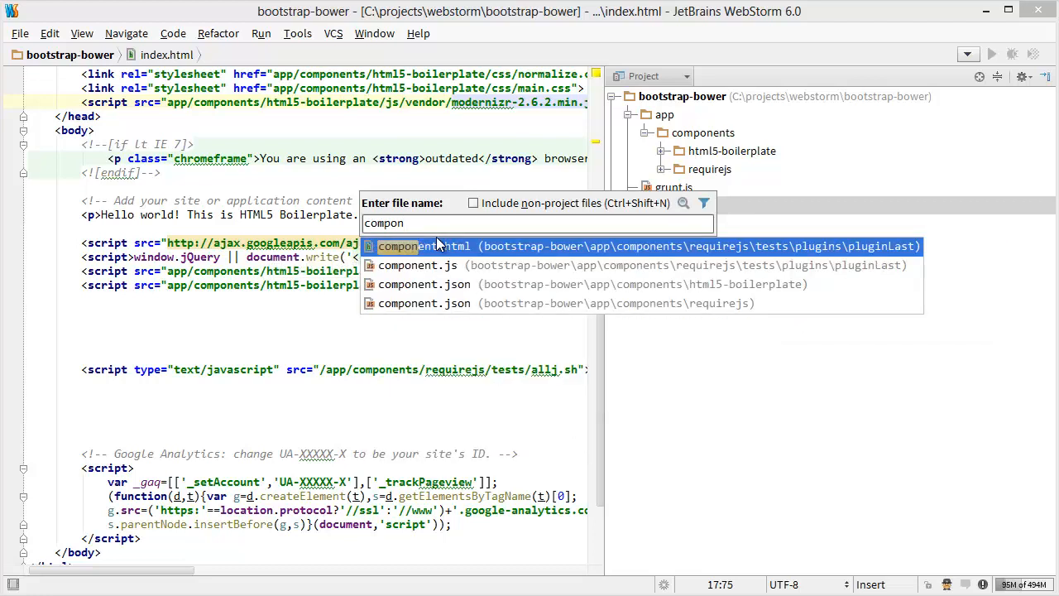
{"action": "key", "text": "Down"}
{"action": "key", "text": "Down"}
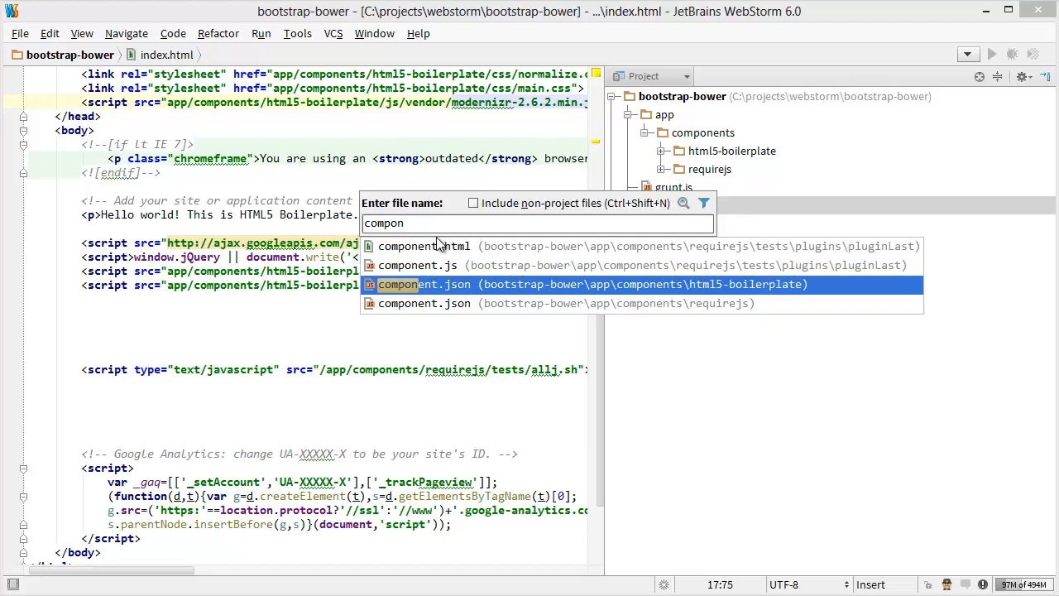
{"action": "key", "text": "BackSpace"}
{"action": "key", "text": "BackSpace"}
{"action": "key", "text": "BackSpace"}
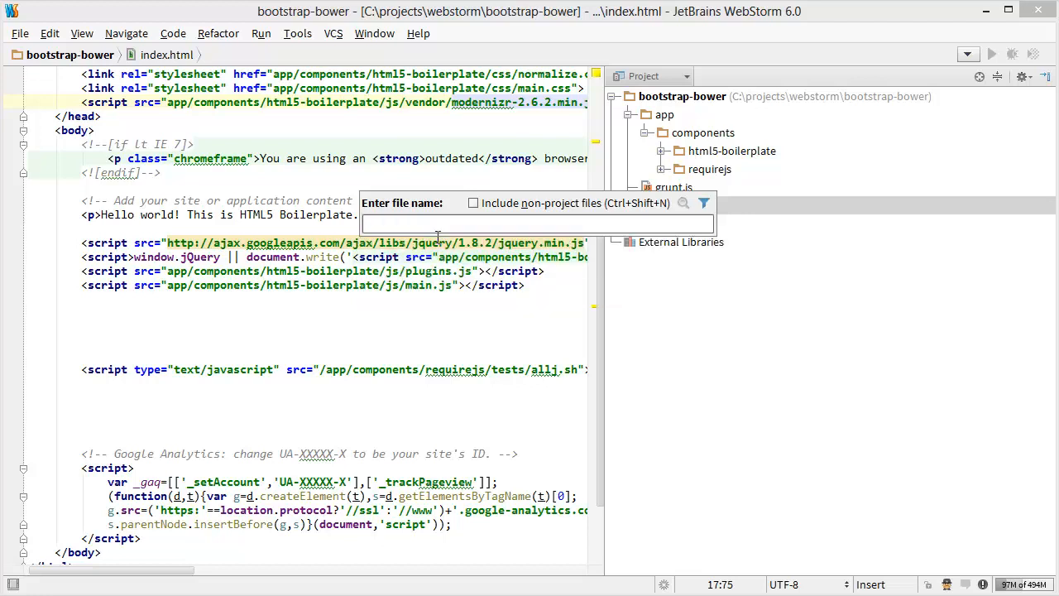
{"action": "type", "text": "ht"}
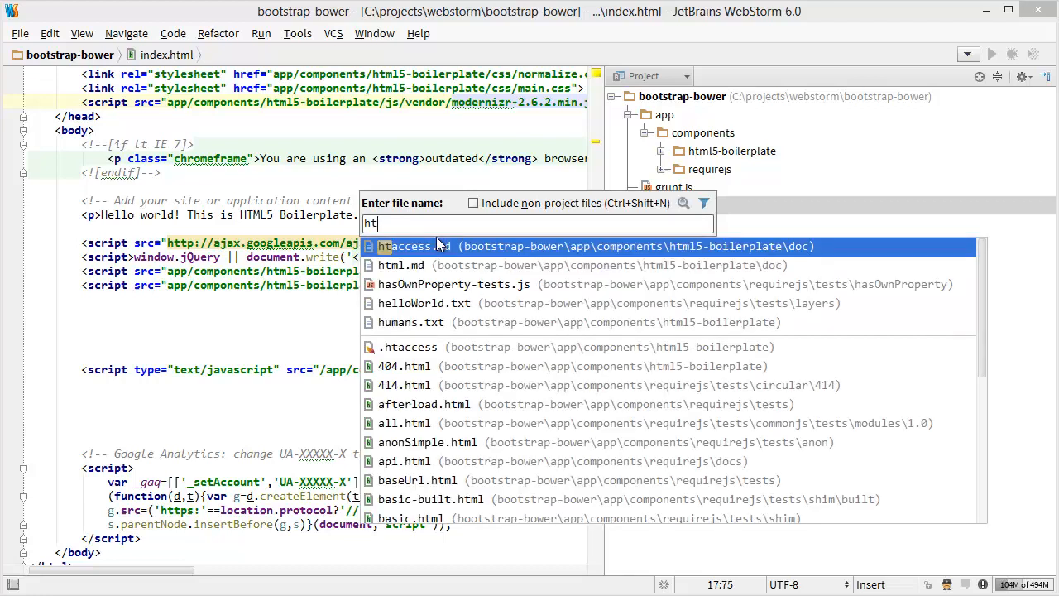
{"action": "type", "text": "\\co"}
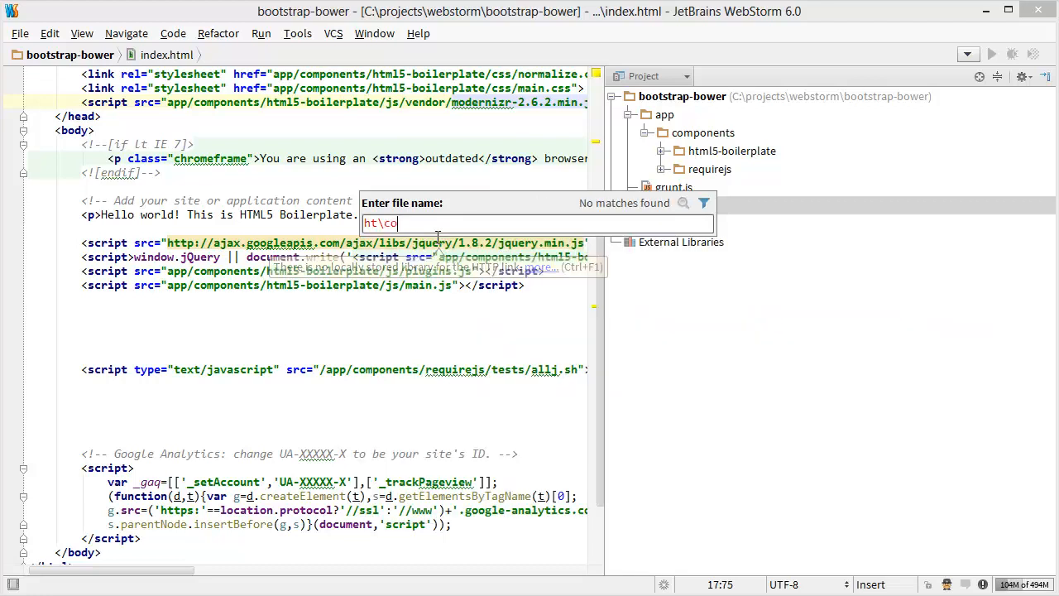
{"action": "type", "text": "m"}
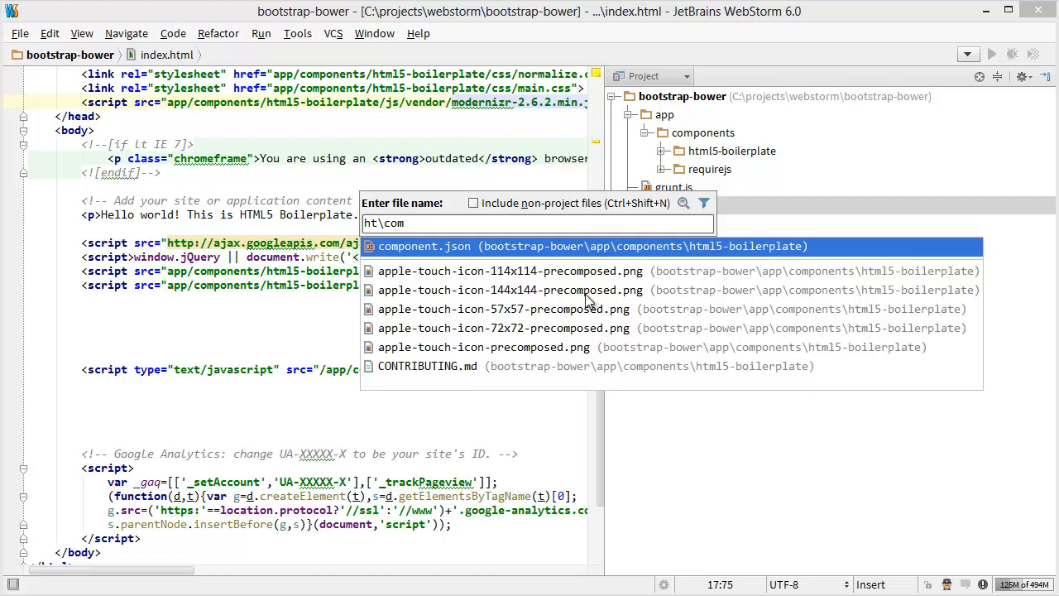
- Filter the file search to html5-boilerplate with 'ht\com', then 'ht\.js', then drop the folder filter
{"action": "key", "text": "BackSpace"}
{"action": "key", "text": "BackSpace"}
{"action": "key", "text": "BackSpace"}
{"action": "type", "text": ".js"}
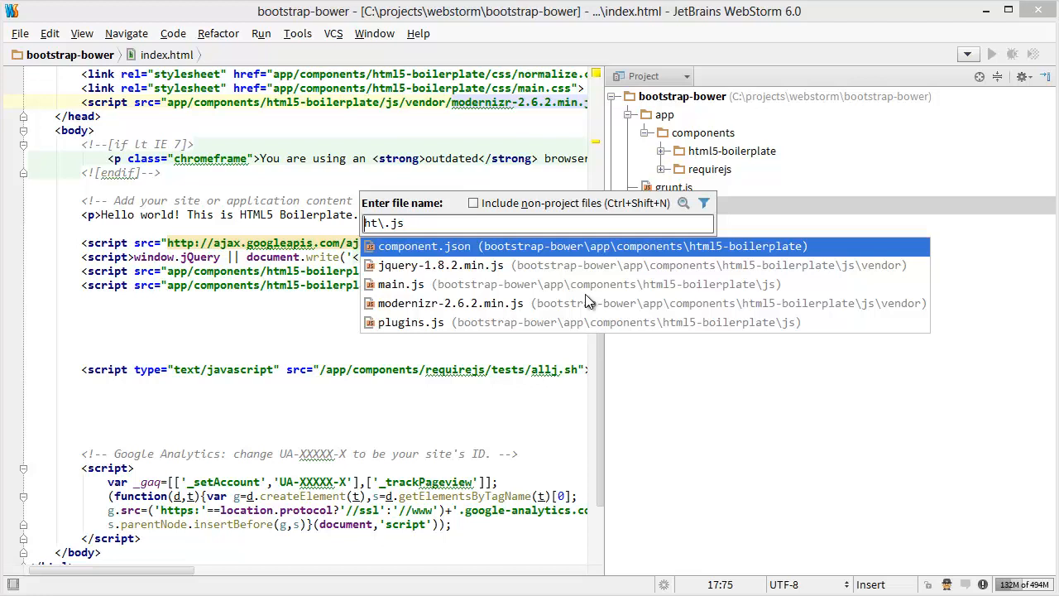
{"action": "key", "text": "BackSpace"}
{"action": "key", "text": "BackSpace"}
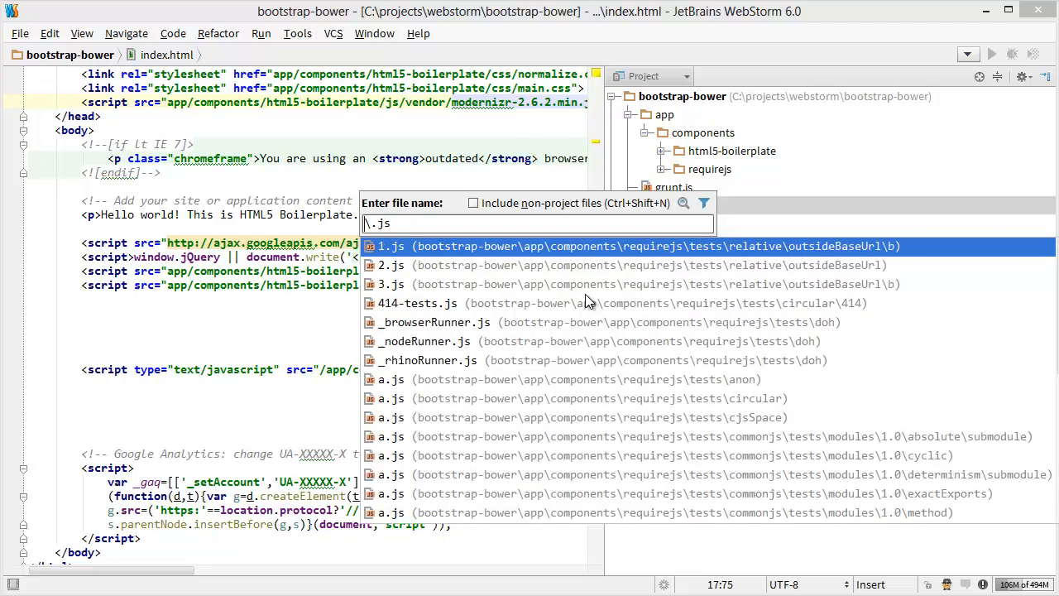
{"action": "type", "text": "requi"}
{"action": "type", "text": "\\rel"}
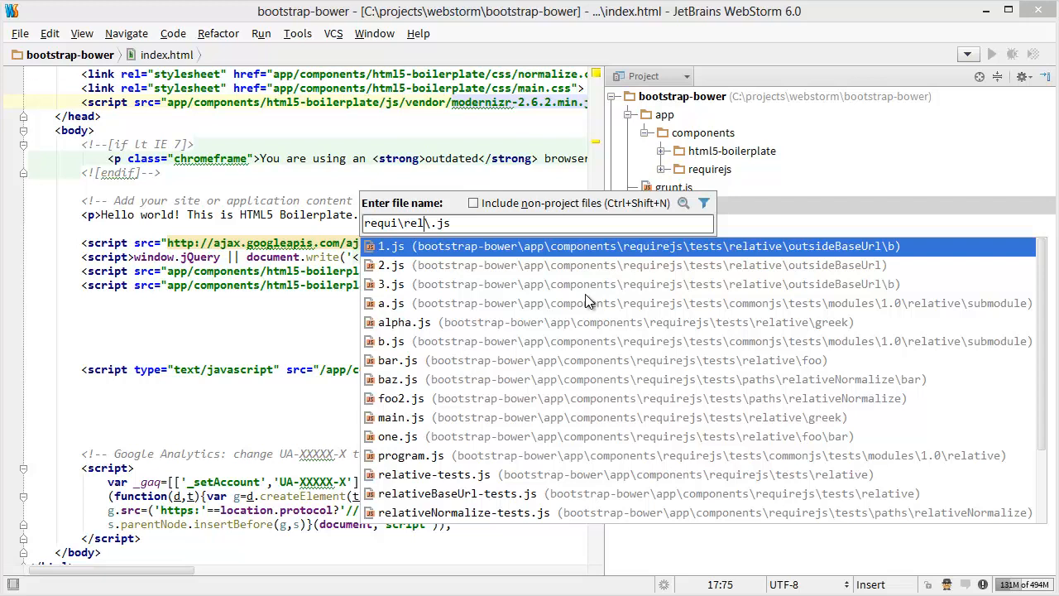
{"action": "type", "text": "\\out"}
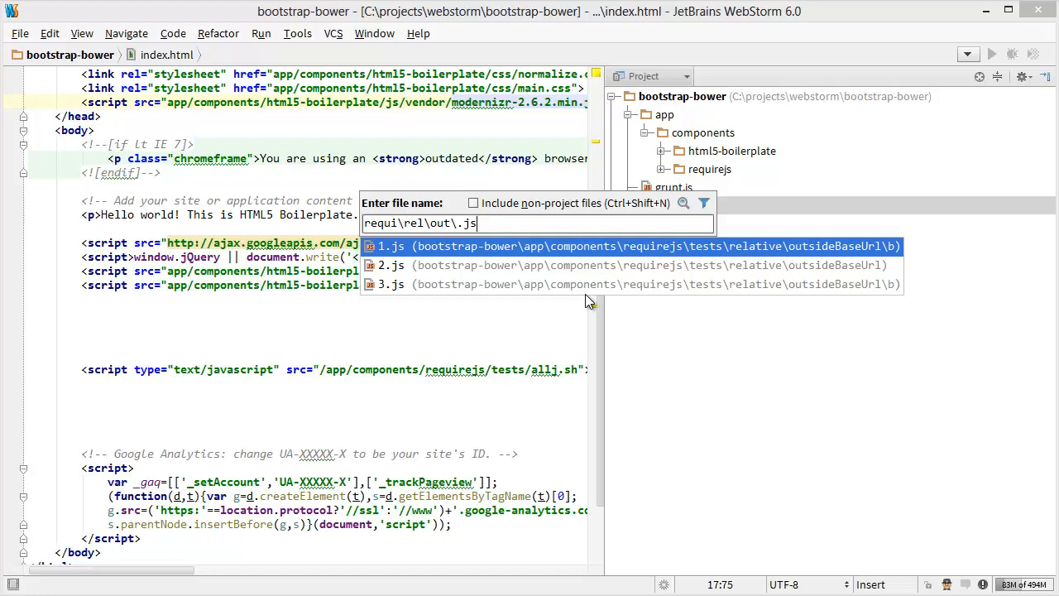
- Filter to .js files via 'requi\rel\out\.js', then trim the query back to 'requi'
{"action": "key", "text": "BackSpace"}
{"action": "key", "text": "BackSpace"}
{"action": "key", "text": "BackSpace"}
- Delete the remaining 'requi' text so the file search is empty
{"action": "key", "text": "BackSpace"}
{"action": "key", "text": "BackSpace"}
{"action": "key", "text": "BackSpace"}
{"action": "key", "text": "BackSpace"}
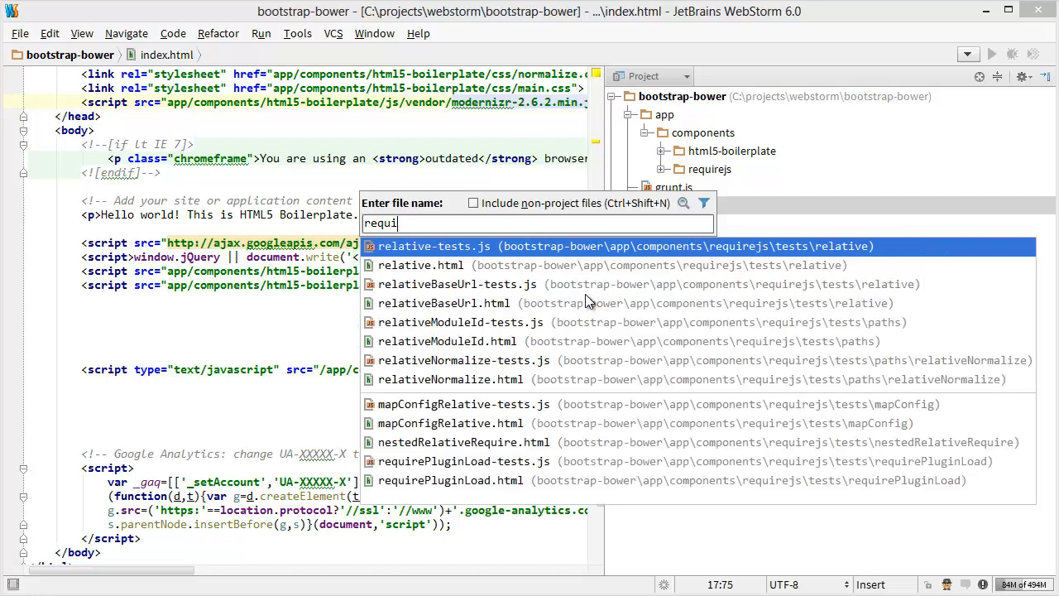
{"action": "key", "text": "BackSpace"}
{"action": "key", "text": "BackSpace"}
{"action": "key", "text": "BackSpace"}
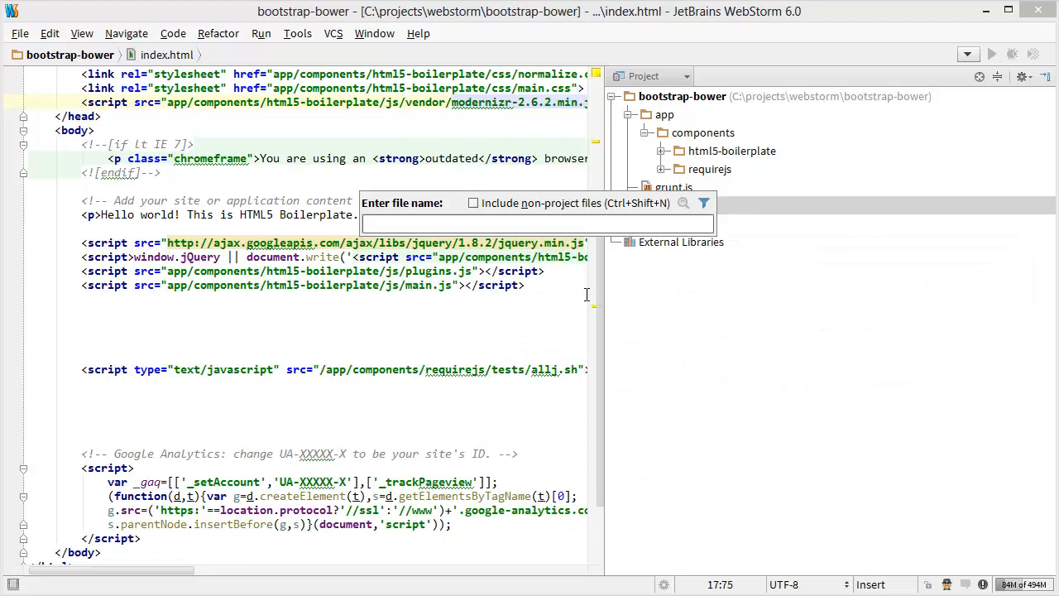